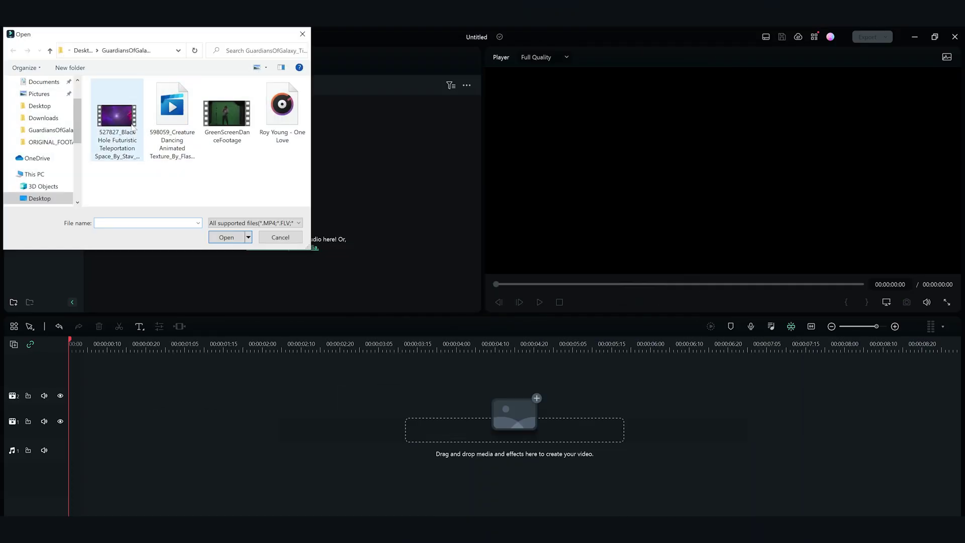
Step: Import the Black Hole teleportation clip, preview it, and lay it on video track 1
double_click(131, 129)
double_click(176, 140)
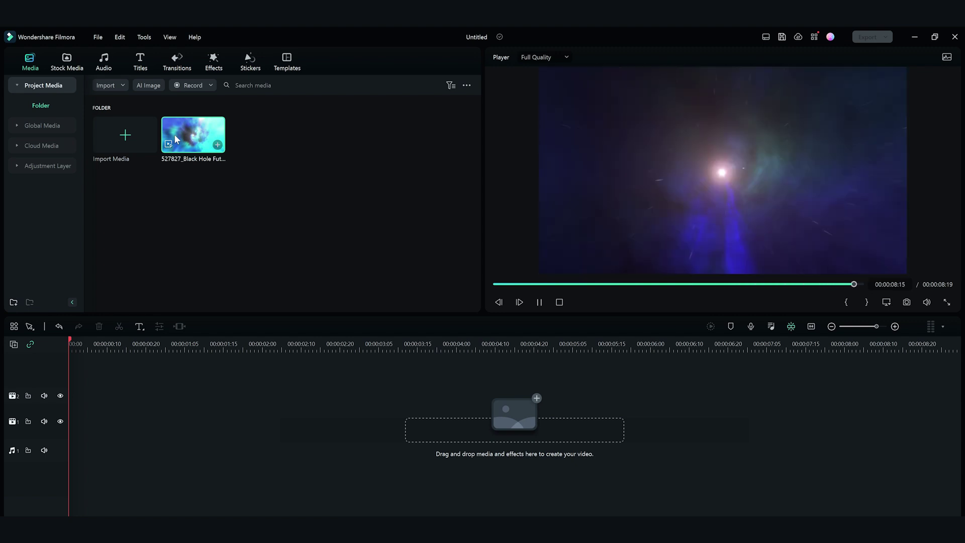
drag(176, 140, 126, 416)
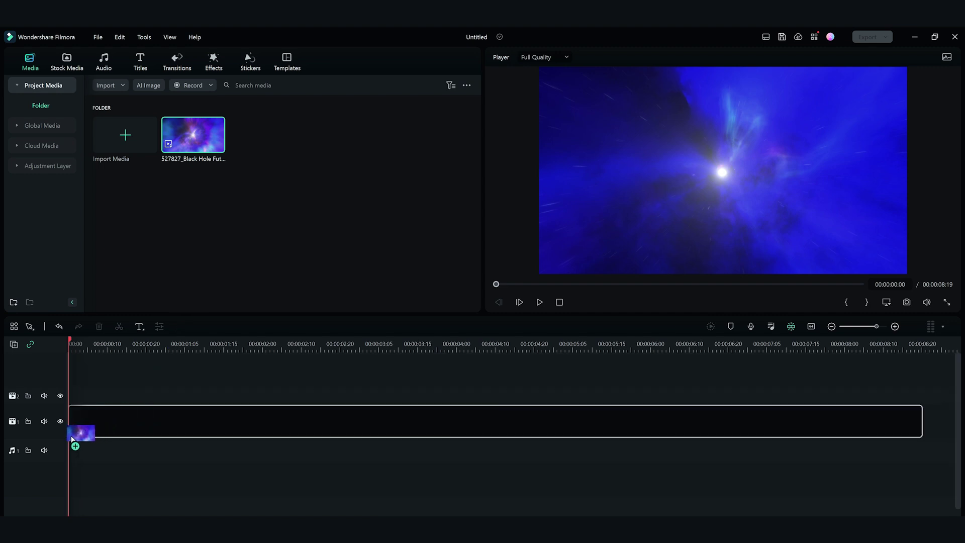
drag(72, 439, 71, 435)
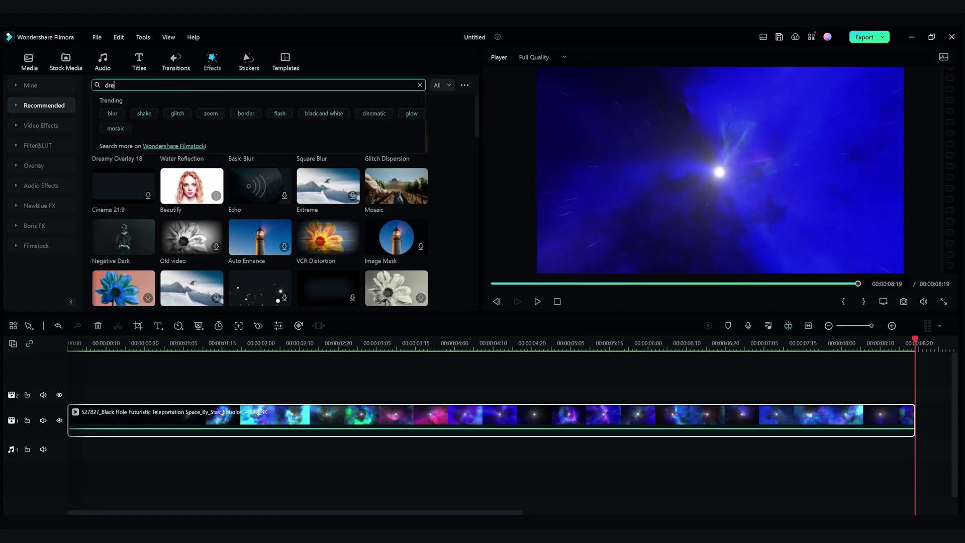
Step: Put Dreamy Overlay 18 on track 2, stretched to 8:19, with opacity left at 100%
text(y overlay)
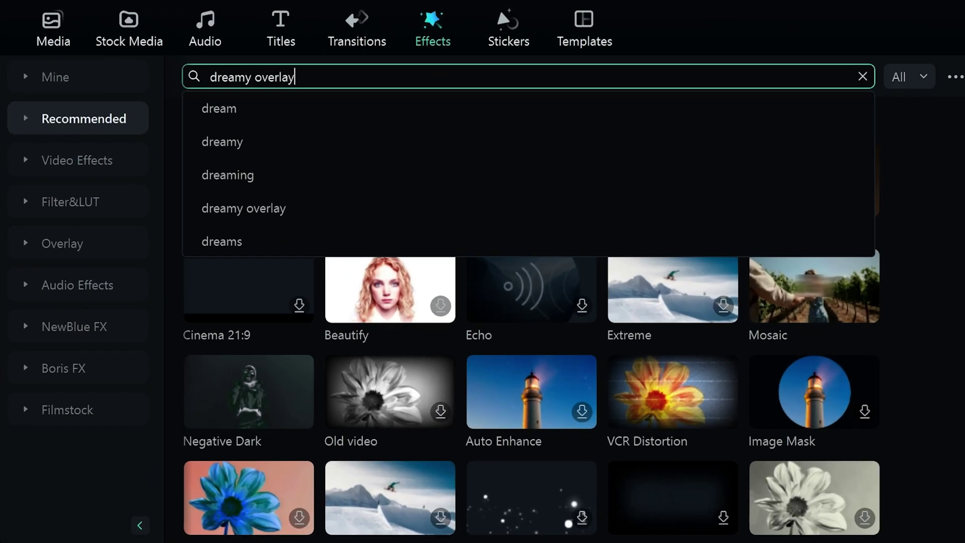
text( 18)
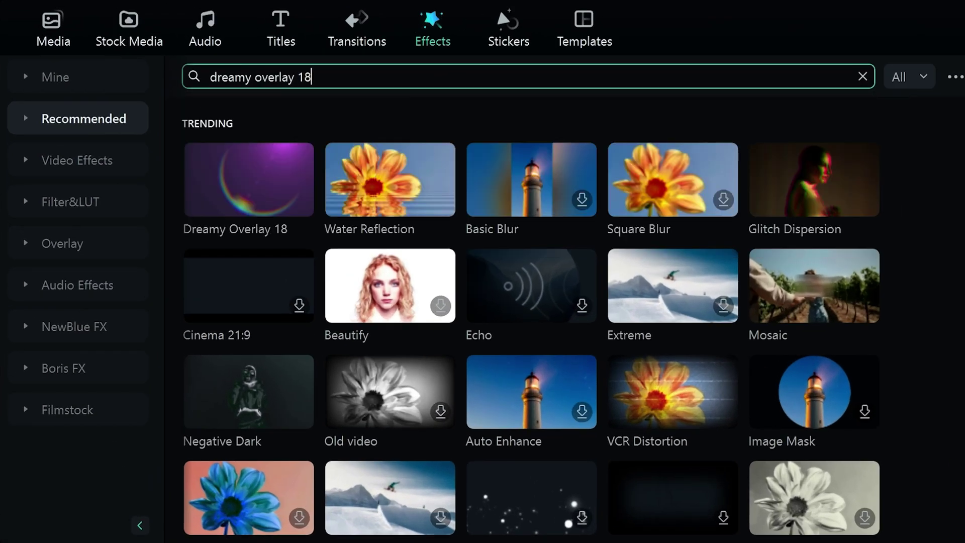
key(Return)
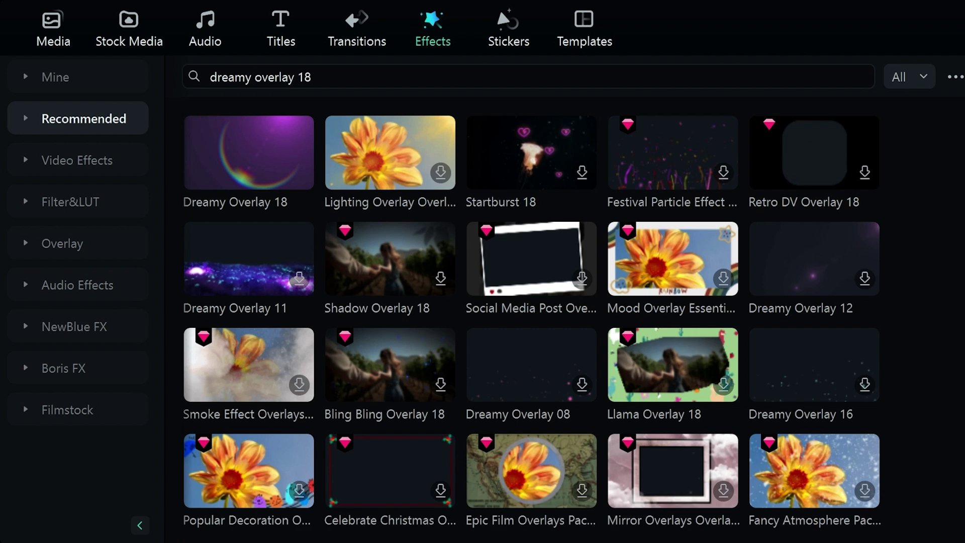
mouse_move(243, 157)
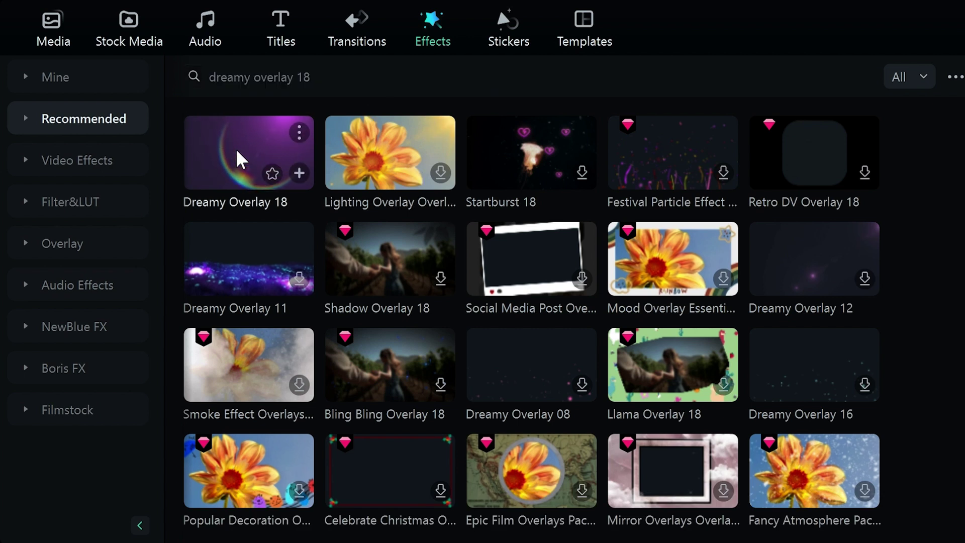
drag(241, 160, 75, 396)
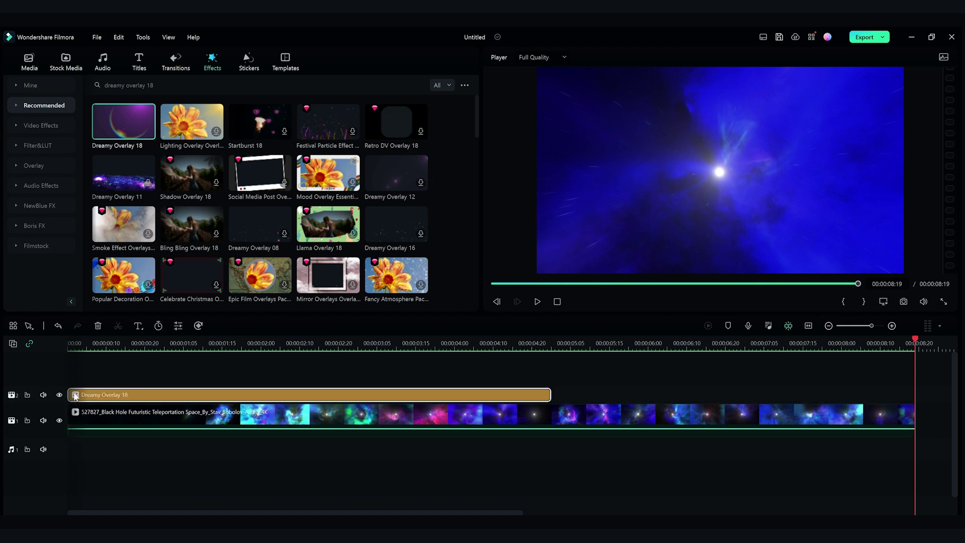
drag(626, 398, 912, 399)
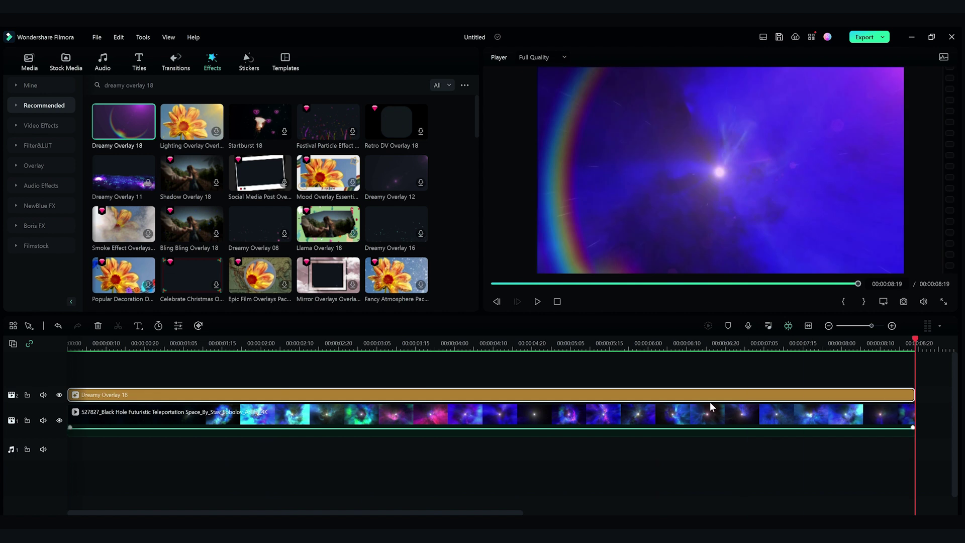
double_click(660, 397)
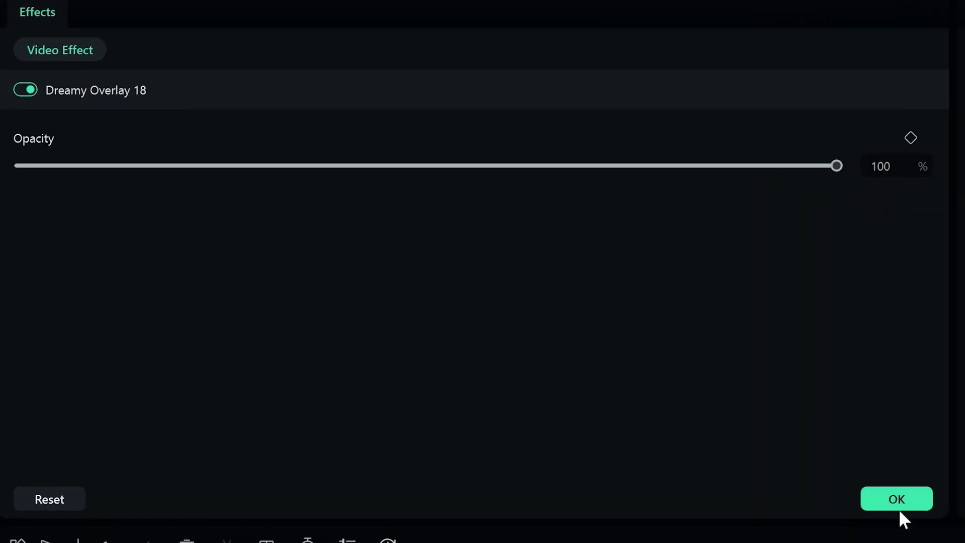
click(897, 504)
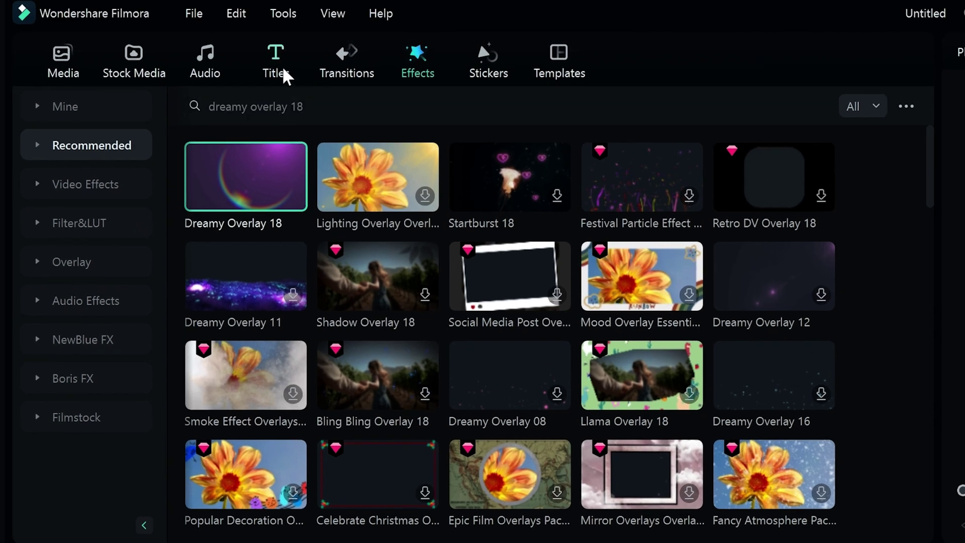
Step: Place 3D Metal Title 04 from the 3D Titles collection on track 3, above the overlay
click(275, 70)
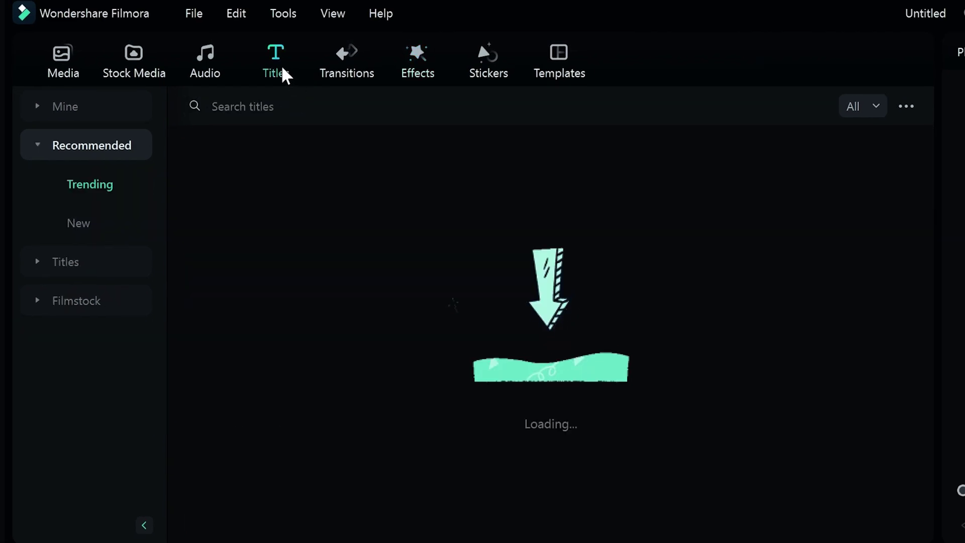
click(117, 261)
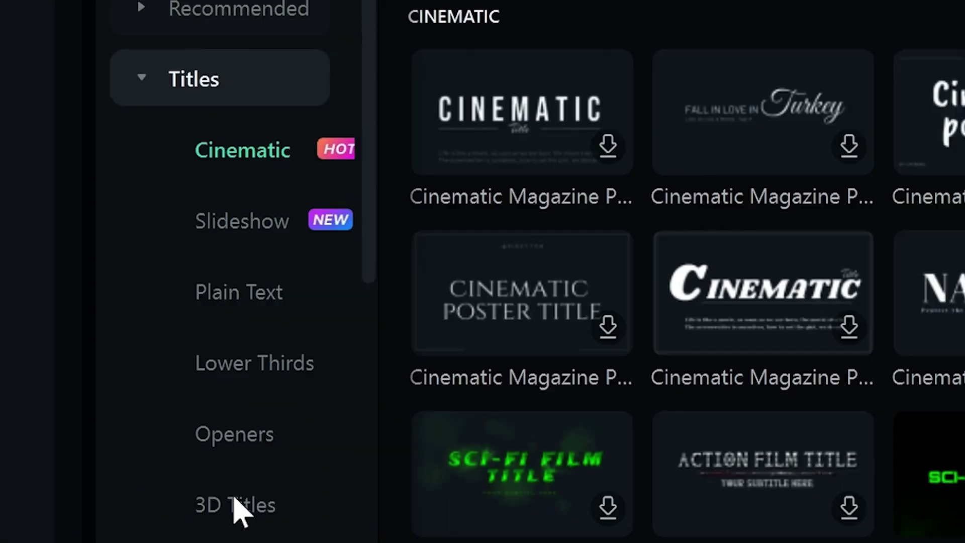
click(90, 421)
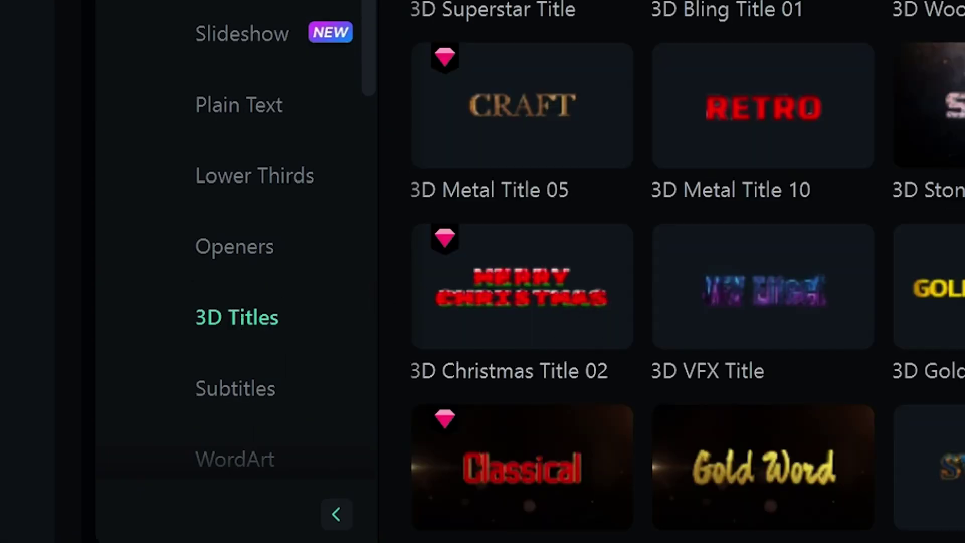
scroll(482, 251, down, 6)
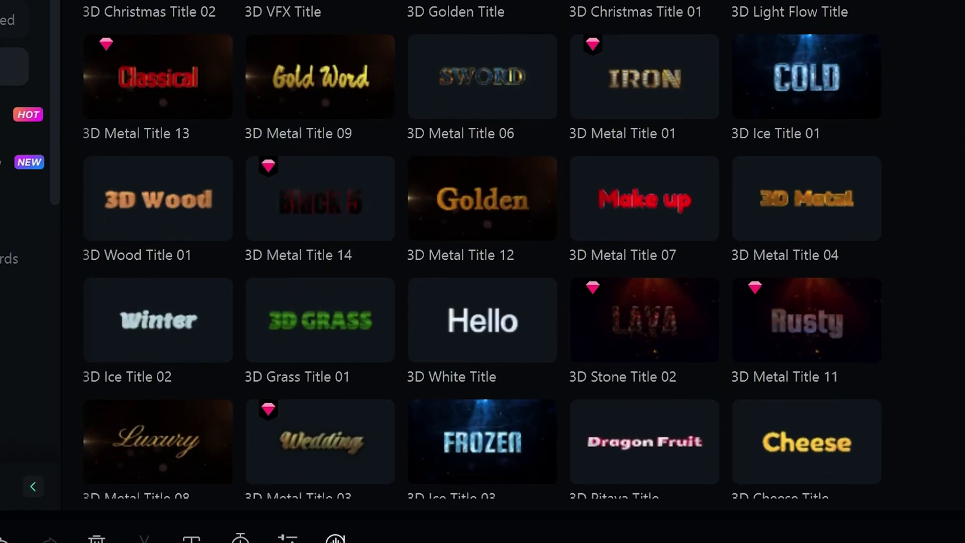
scroll(956, 397, down, 3)
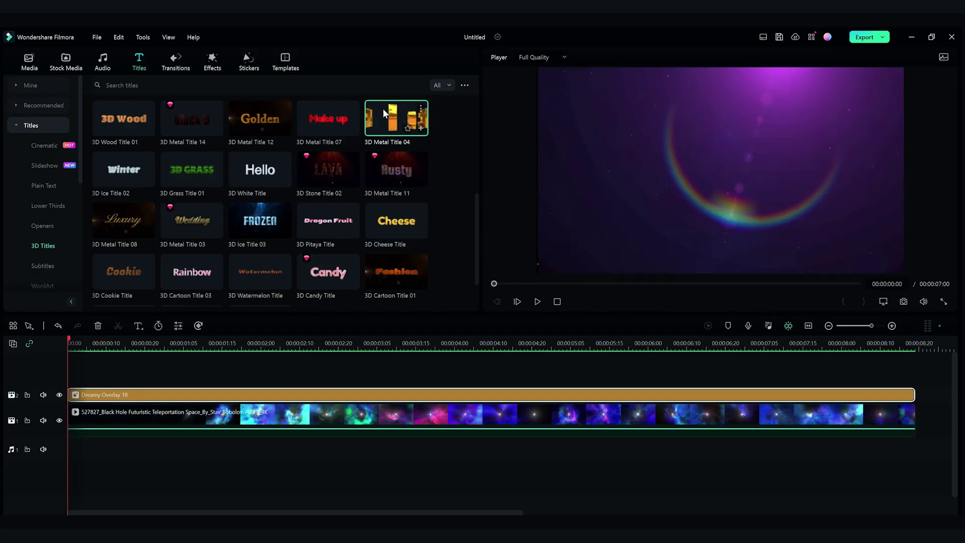
drag(382, 108, 462, 378)
drag(387, 363, 240, 381)
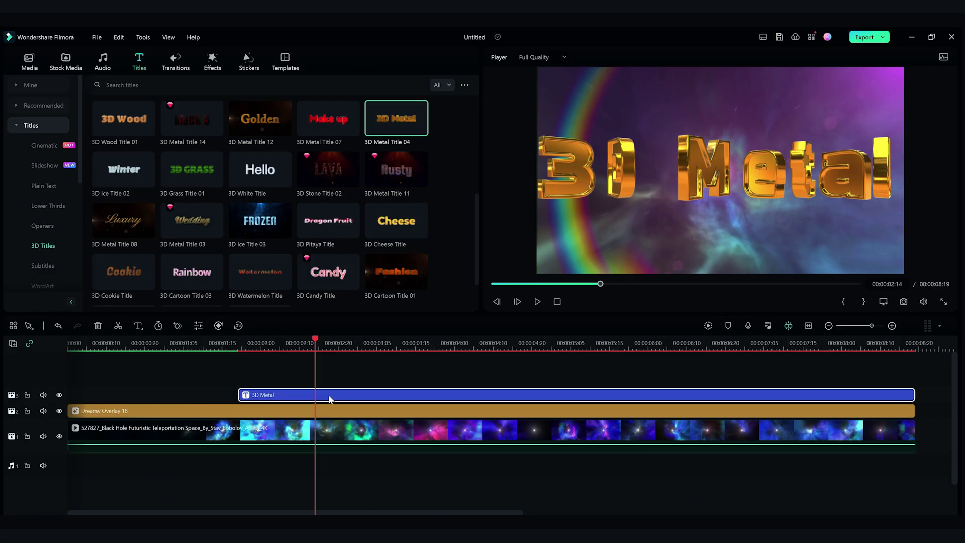
Step: Change the 3D title text to GUARDIANS in the Guardians Regular font
double_click(327, 394)
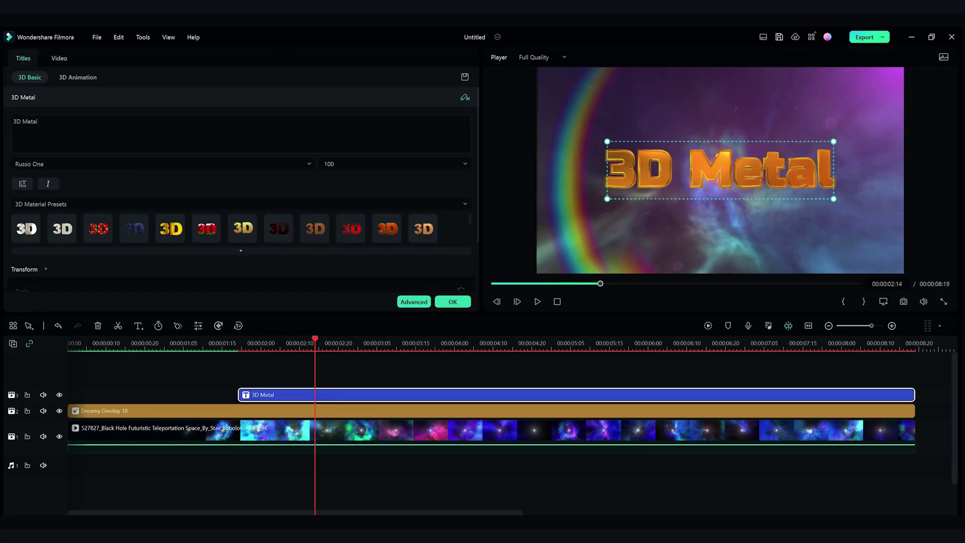
key(ctrl+a)
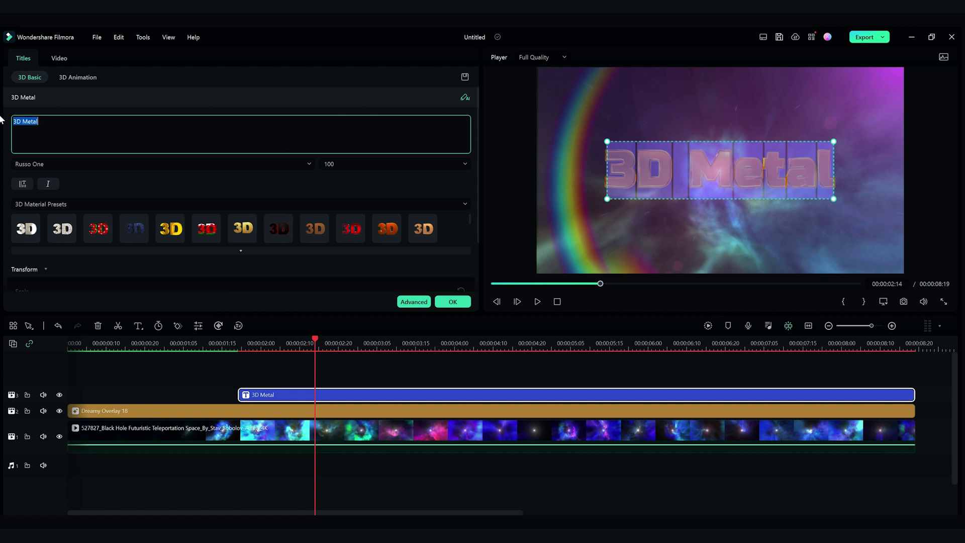
text(GU)
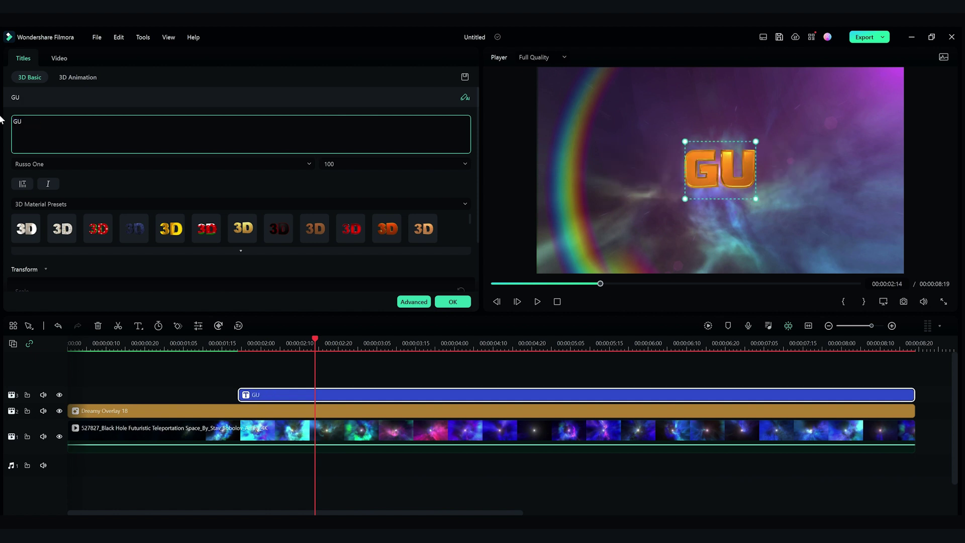
text(ARDIANS)
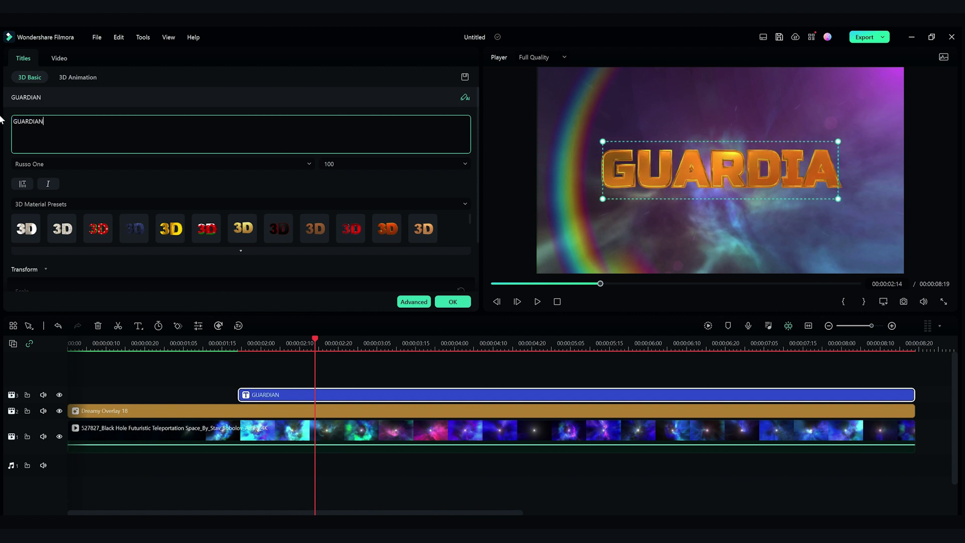
click(50, 164)
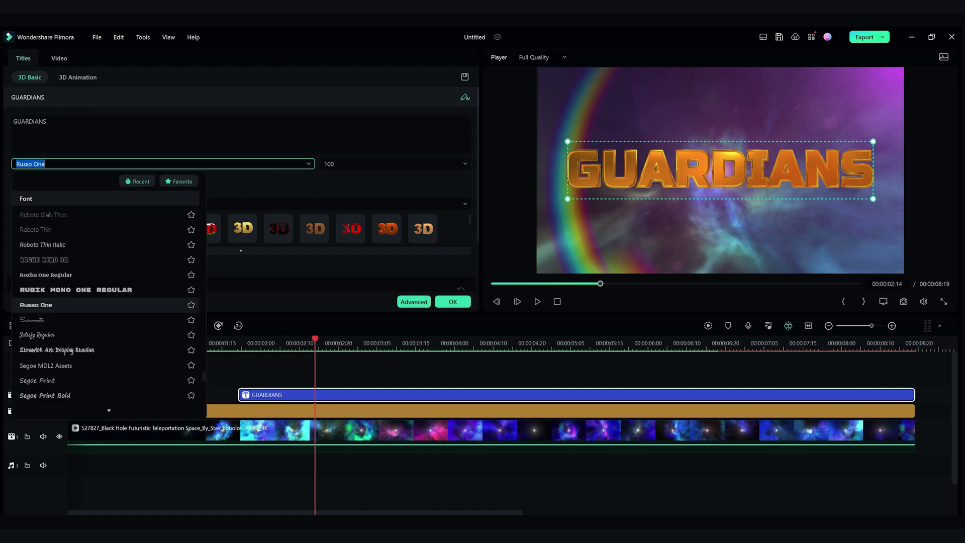
text(GUAR)
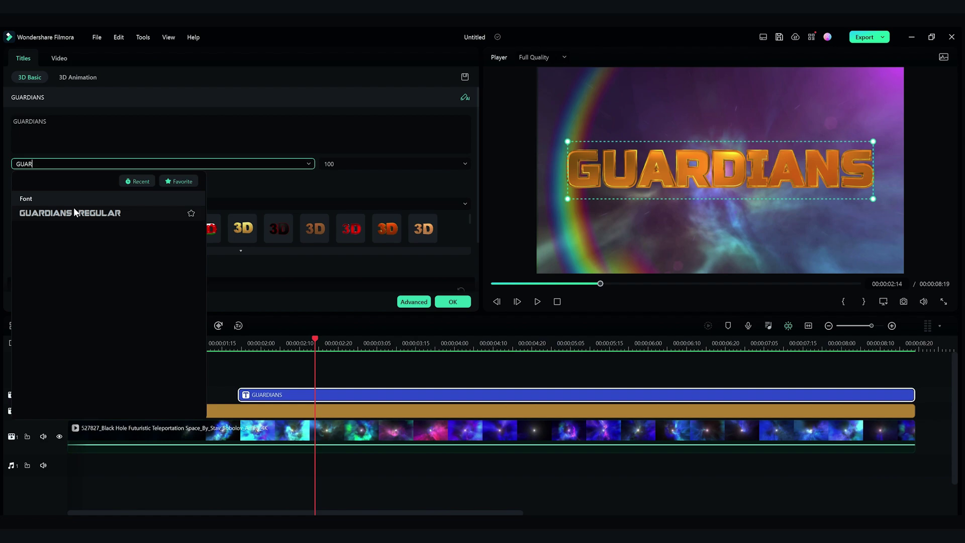
click(74, 211)
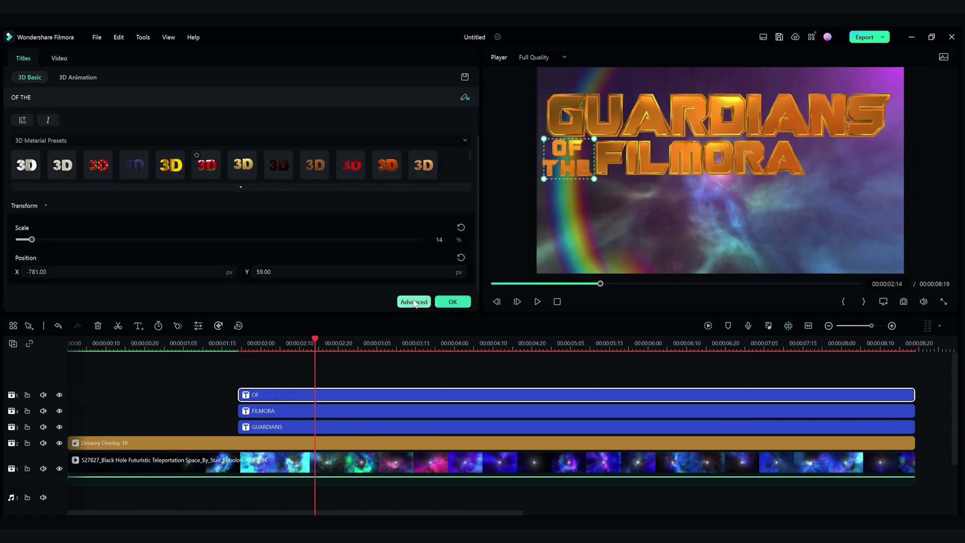
Step: Add FILMORA and OF THE 3D title clips on tracks above GUARDIANS
click(414, 301)
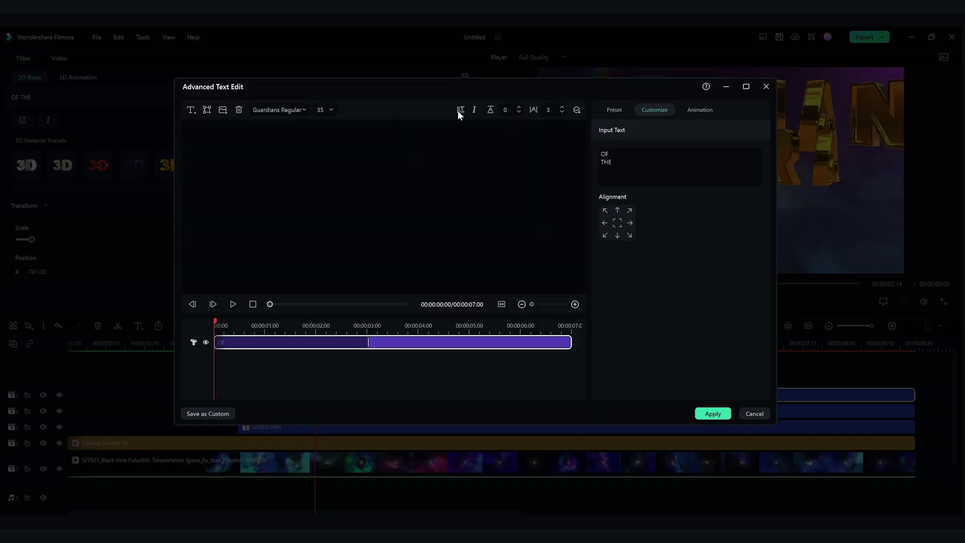
click(703, 415)
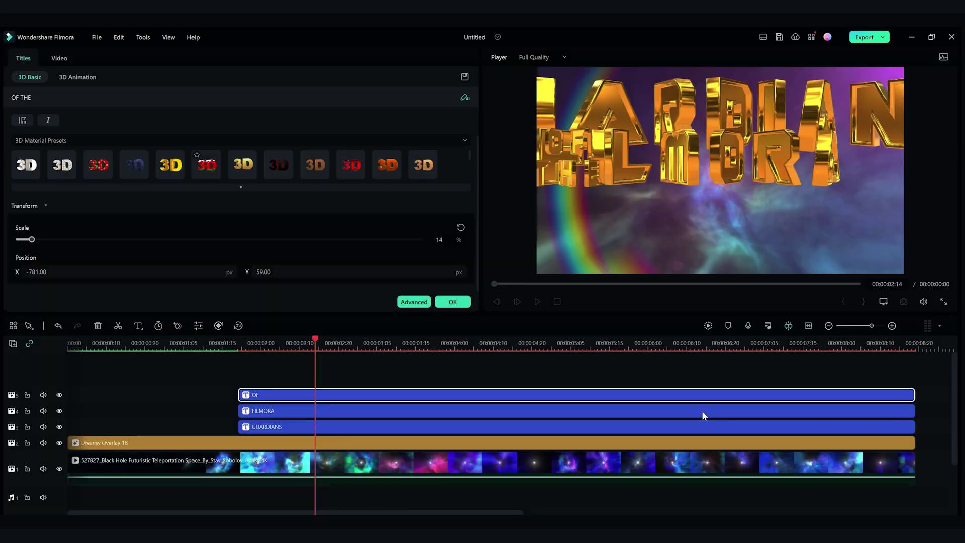
click(451, 302)
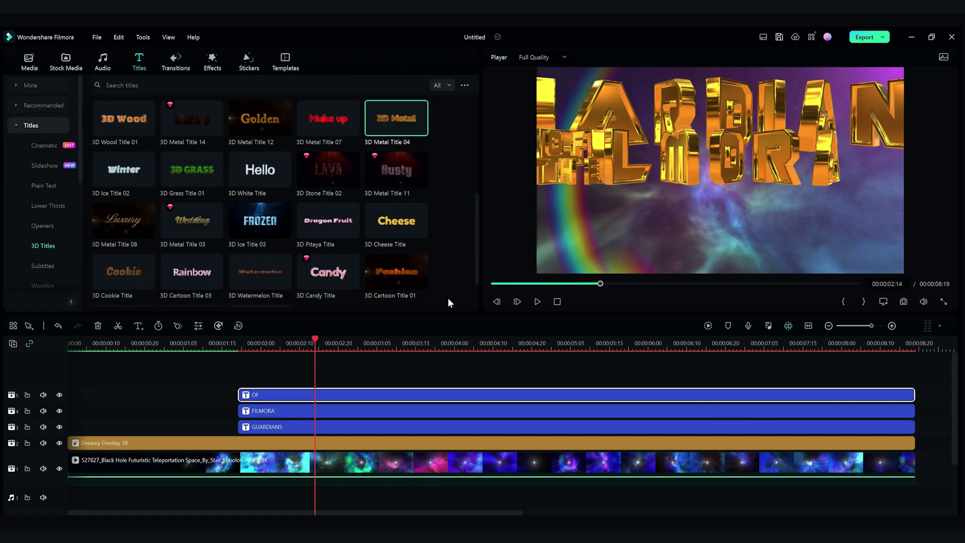
Step: Set the GUARDIANS title's 3D Animation In to None and play back the title card
double_click(409, 427)
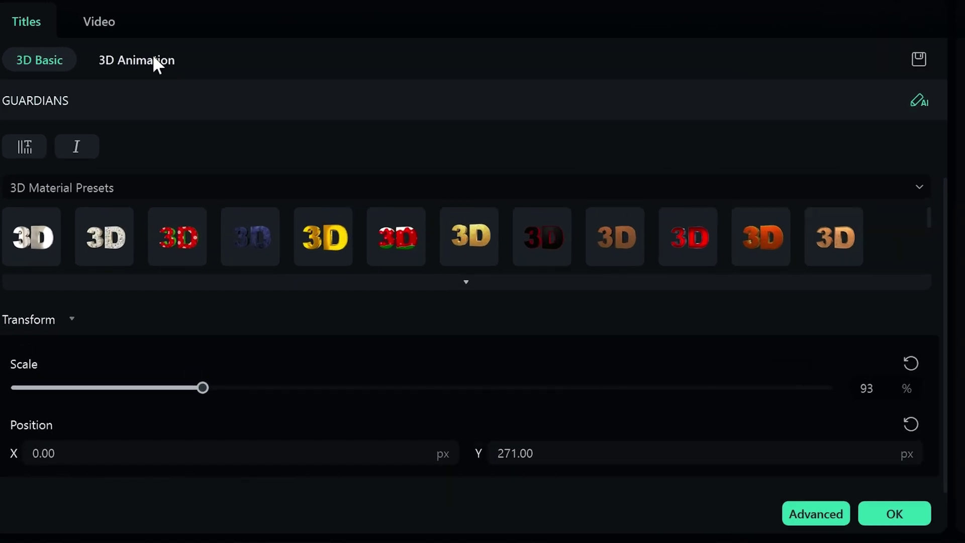
click(156, 63)
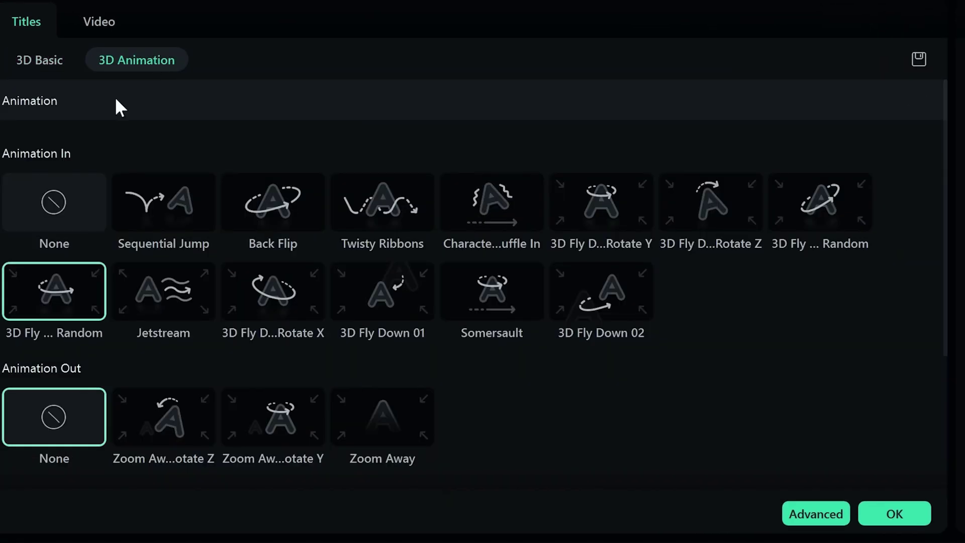
click(59, 205)
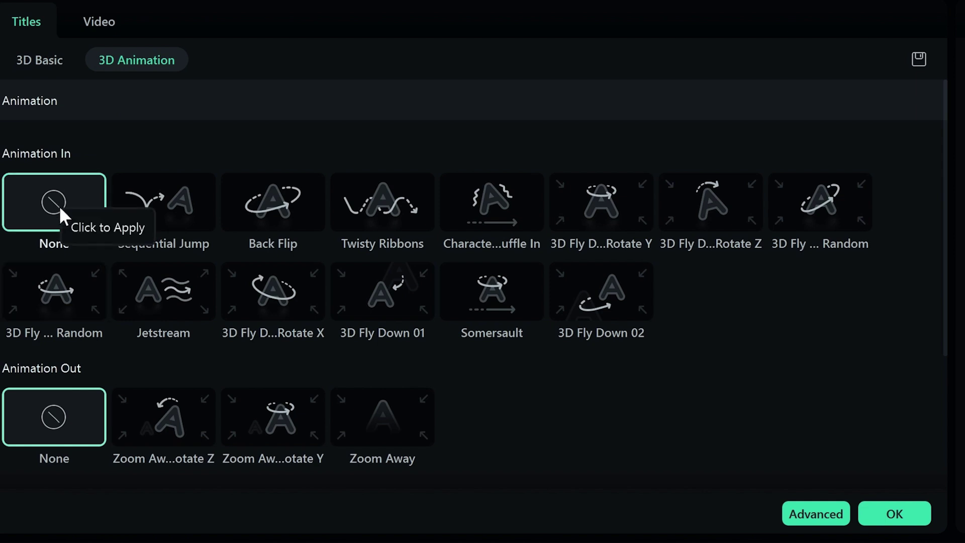
click(884, 520)
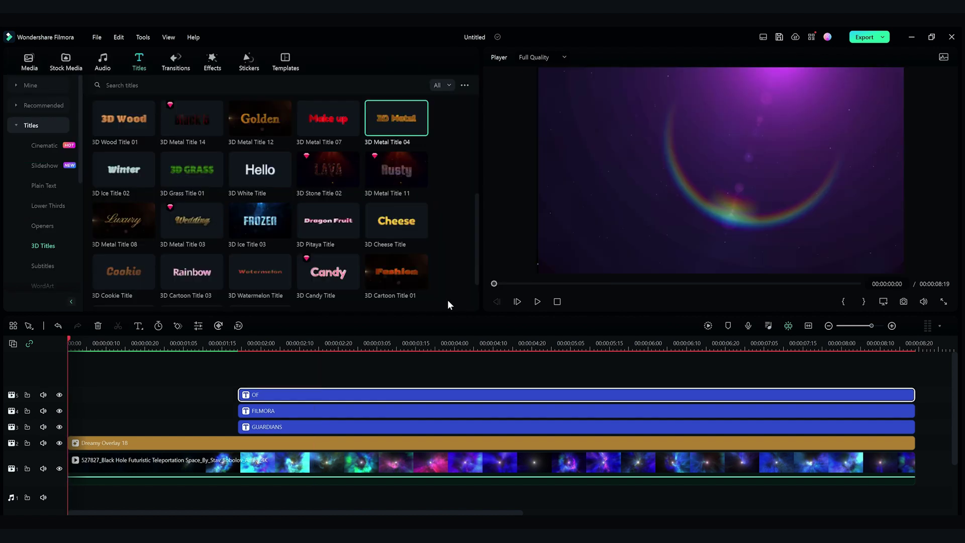
key(space)
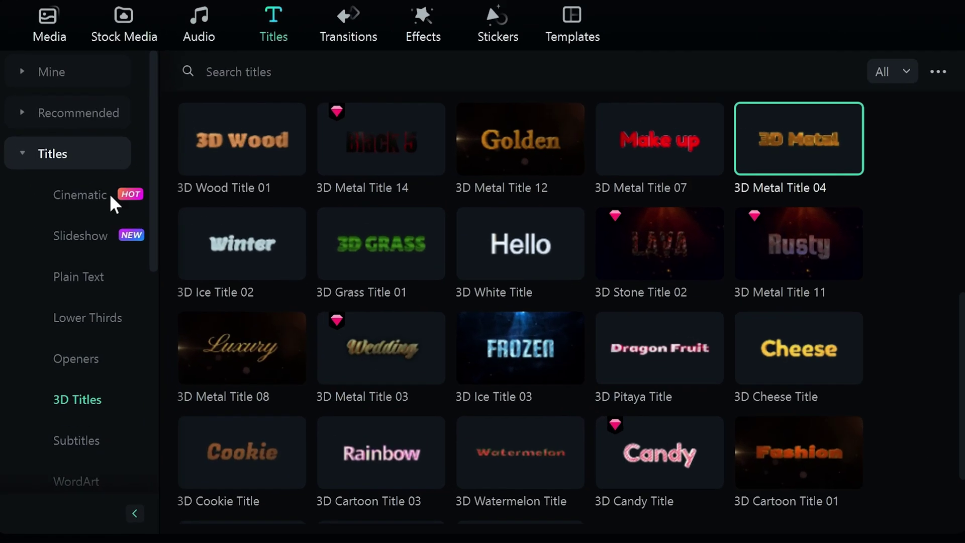
Step: Put a Basic 6 plain-text title on track 6 above OF and change its text to Vol.1
click(93, 284)
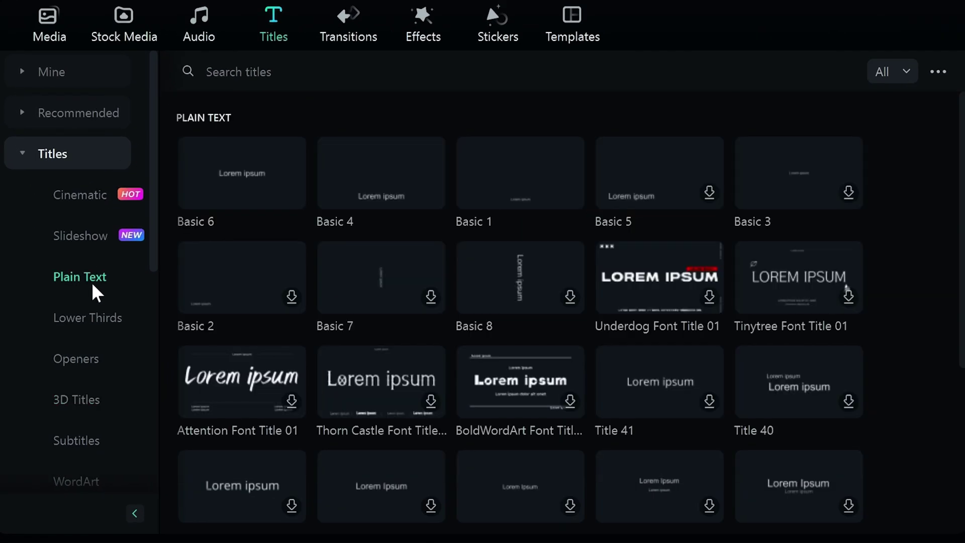
click(206, 172)
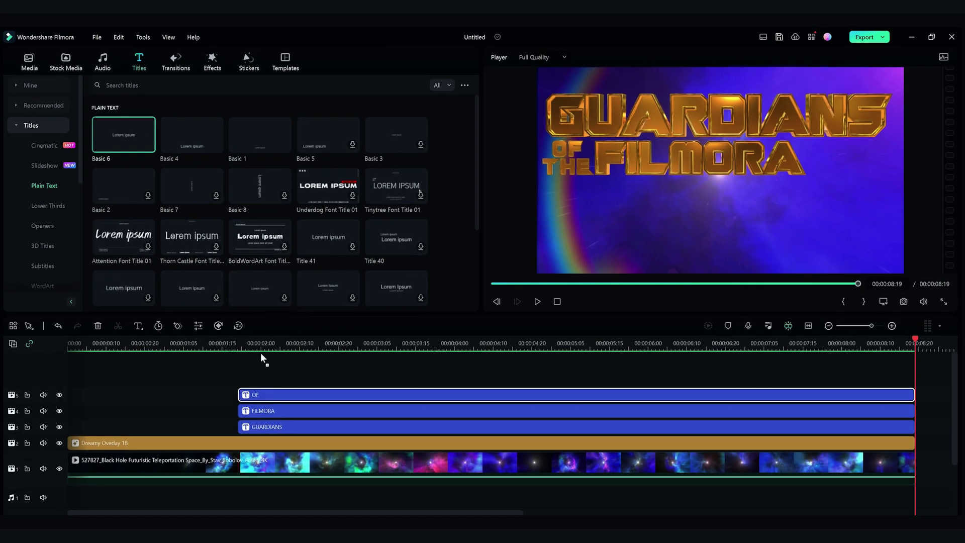
drag(260, 352, 423, 375)
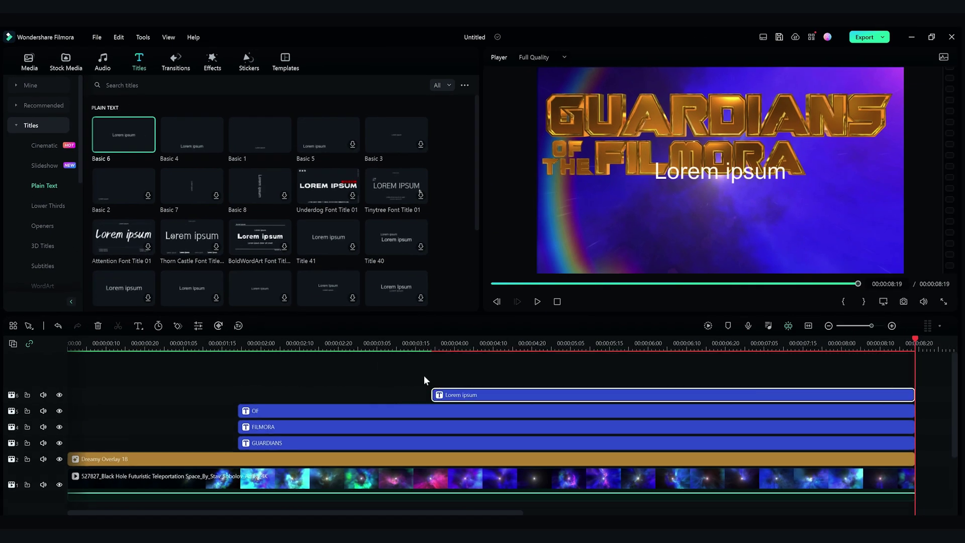
click(458, 342)
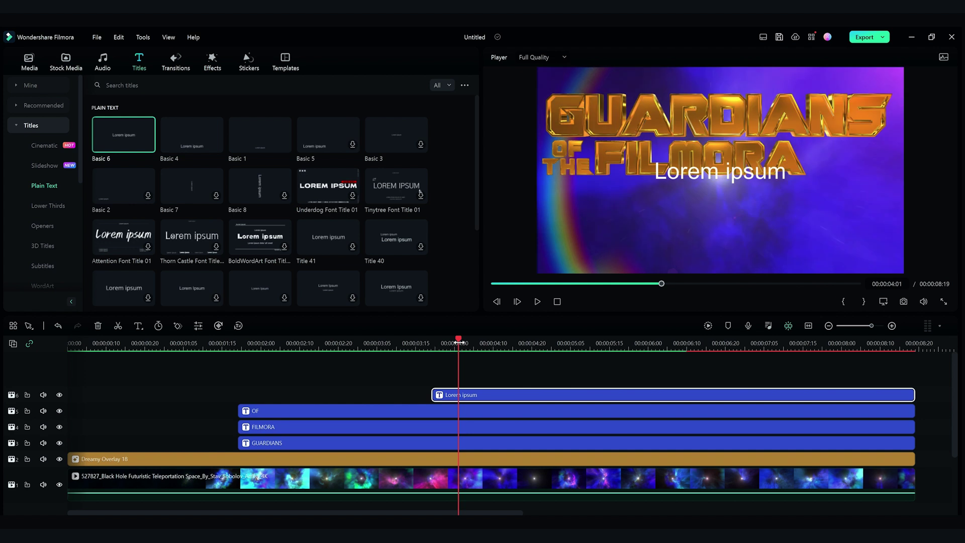
double_click(486, 395)
text(Vol.1)
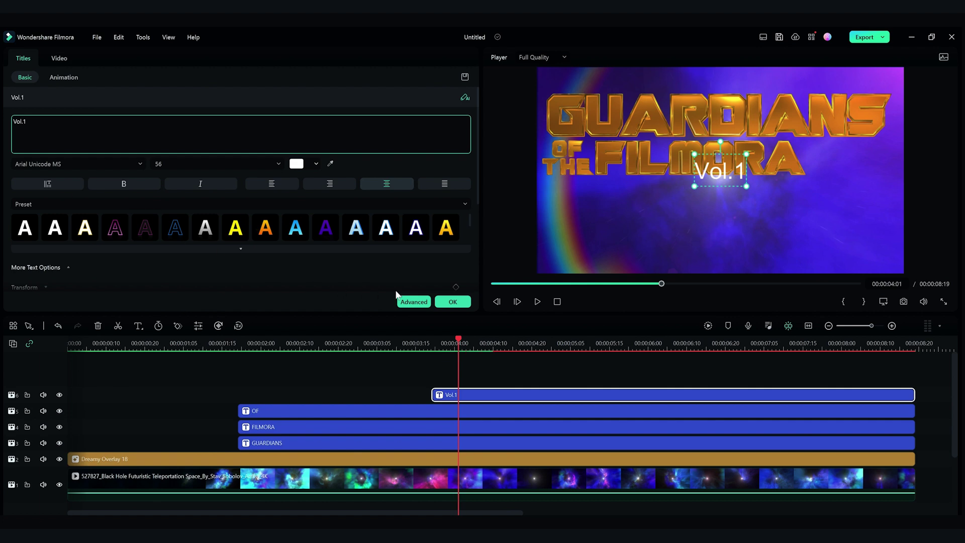
Step: Set Vol.1 to Guardians Regular at size 100 with the text fill turned off
click(407, 301)
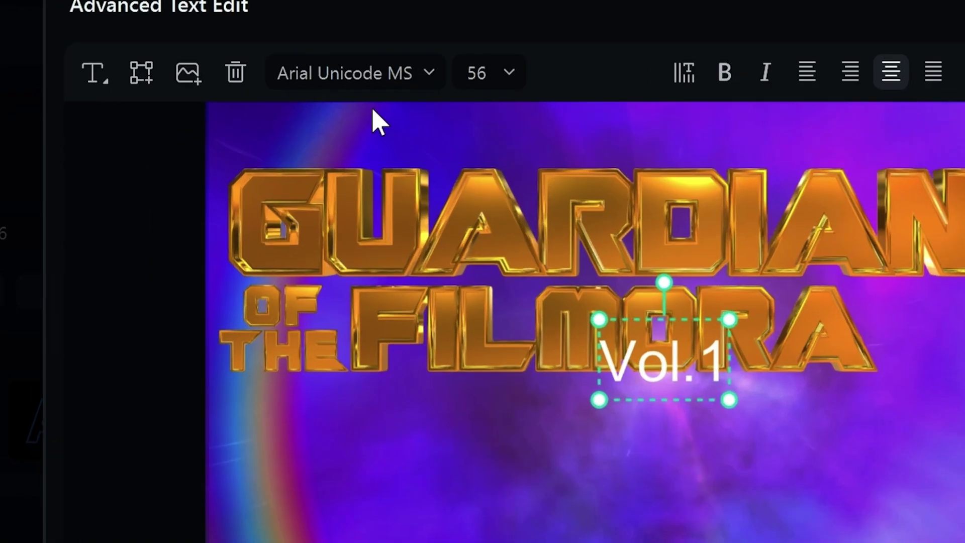
click(282, 109)
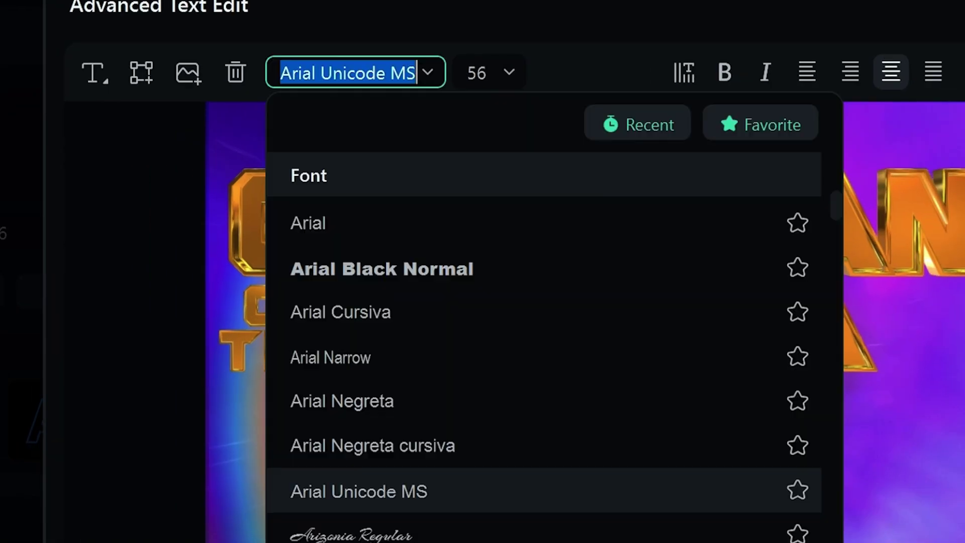
click(420, 229)
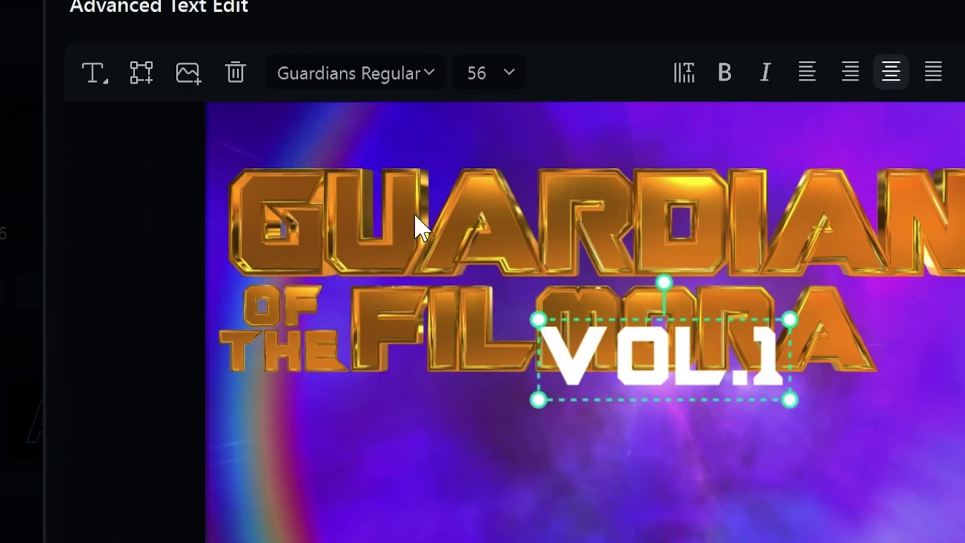
click(476, 72)
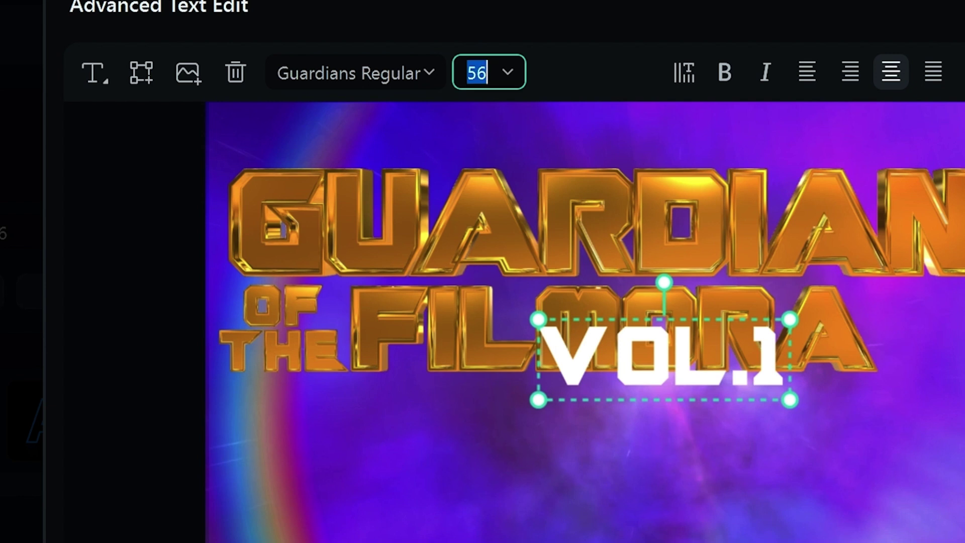
key(Return)
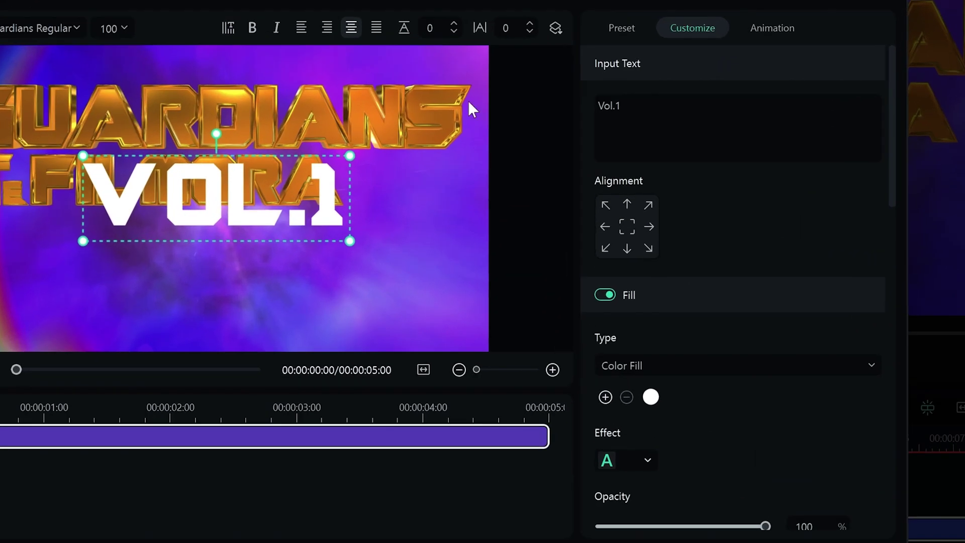
click(605, 293)
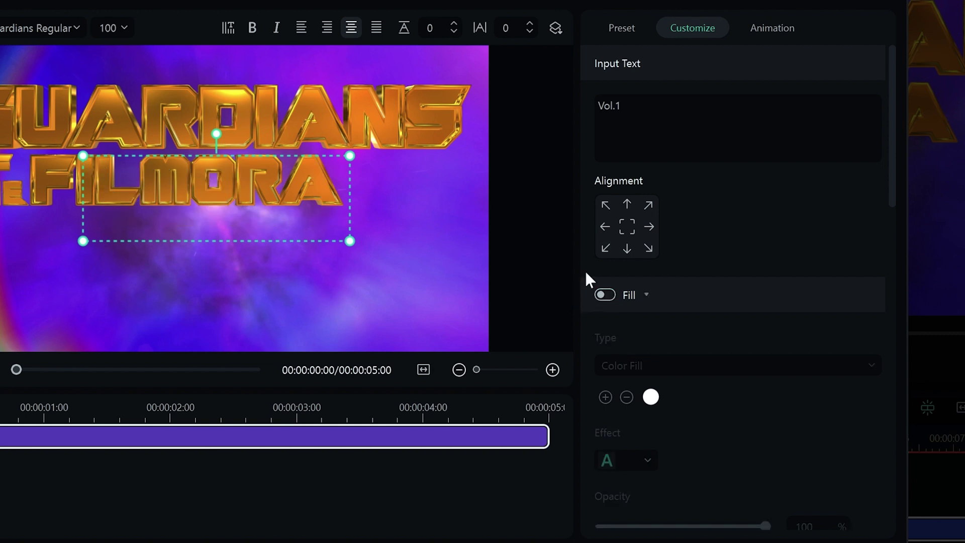
Step: Give Vol.1 a white outline with blur 7 and thickness 1, plus a second outline layer
scroll(649, 168, down, 8)
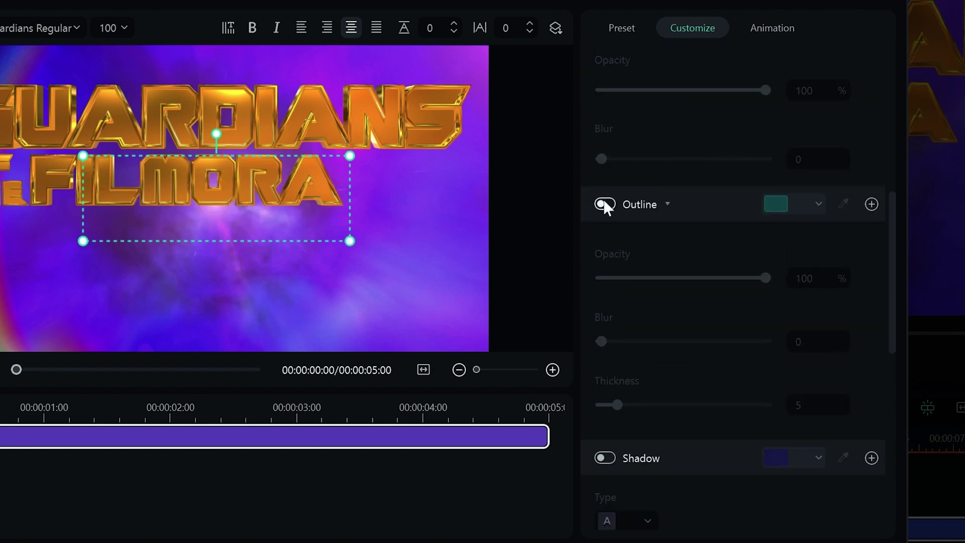
click(604, 205)
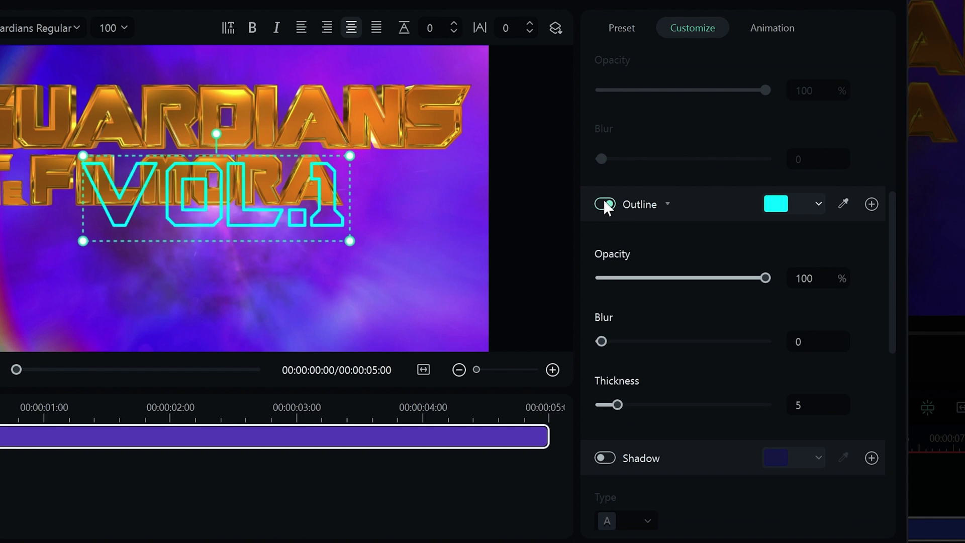
click(818, 204)
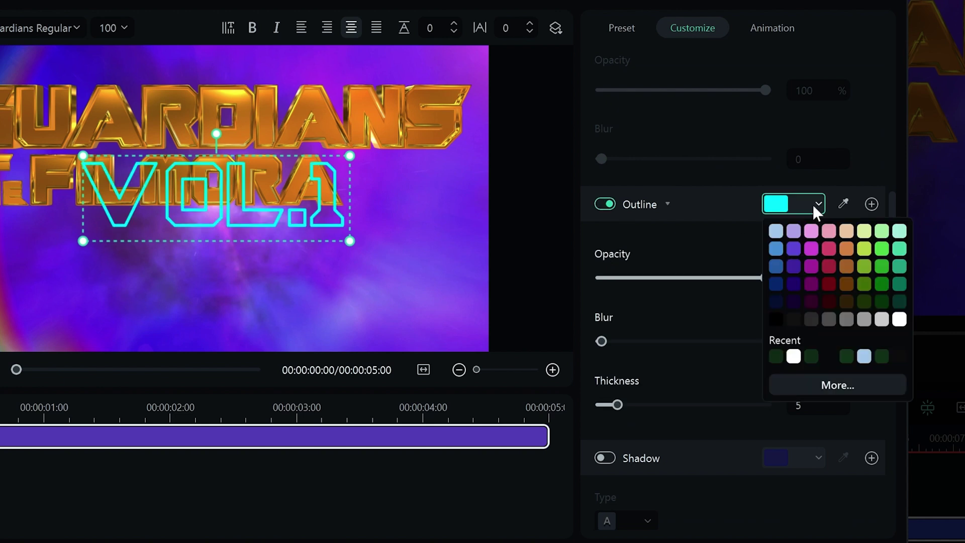
click(793, 229)
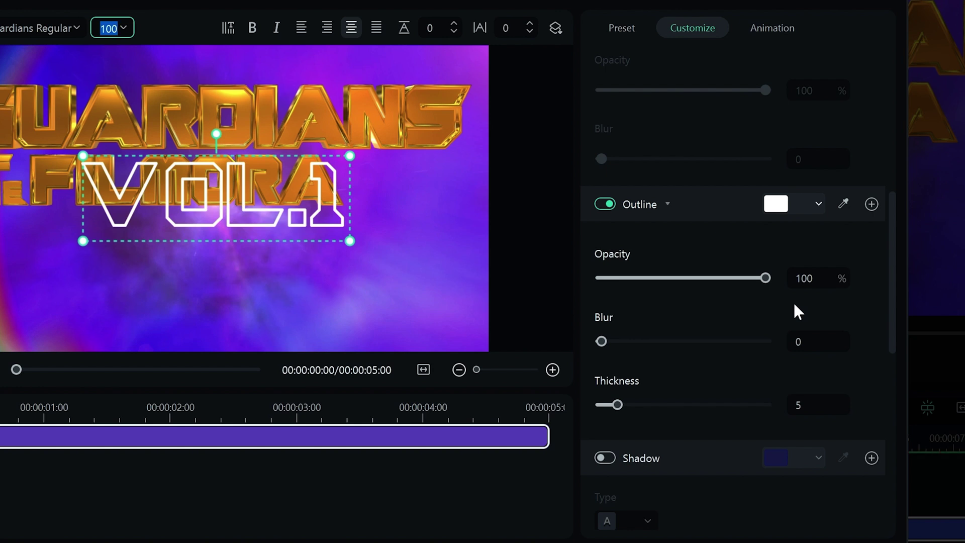
click(795, 340)
text(7)
key(Tab)
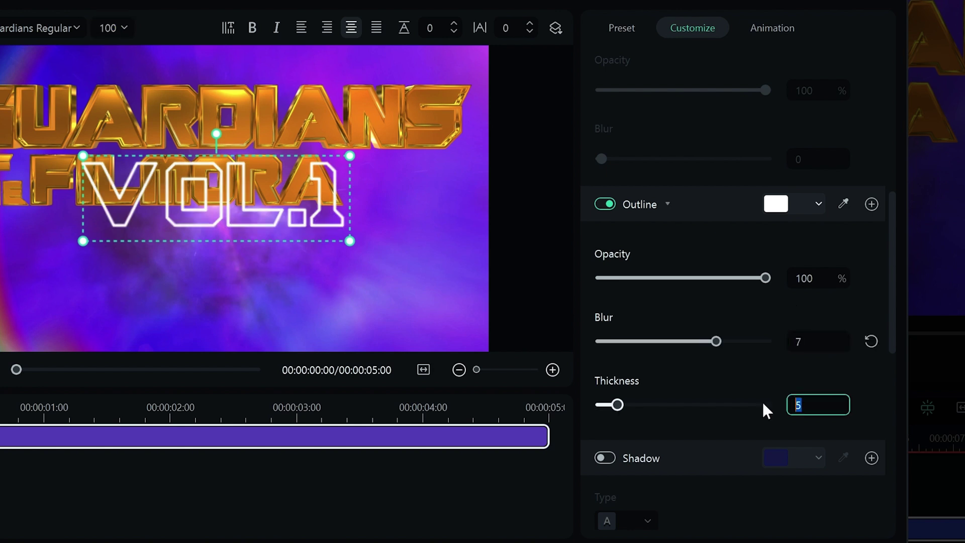
text(1)
key(Return)
click(871, 203)
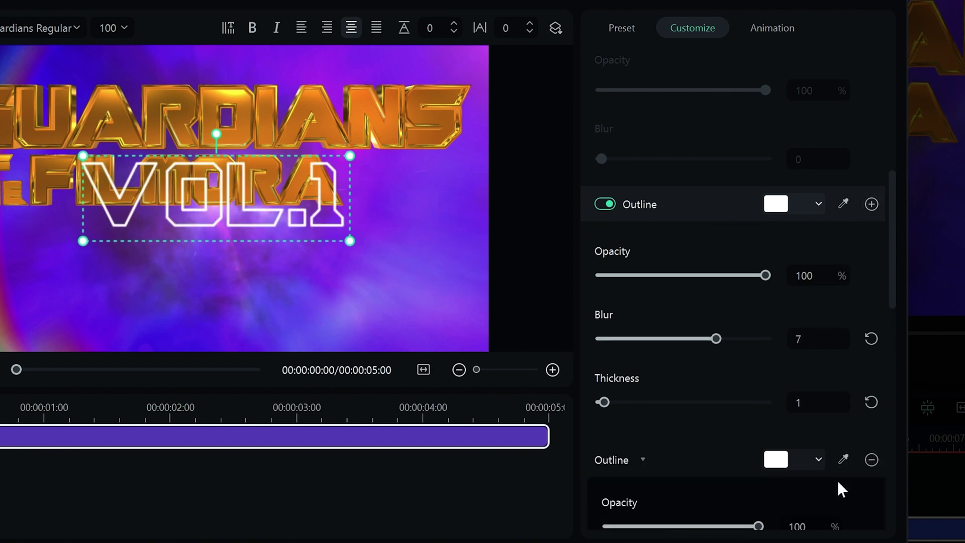
Step: Make the second outline purple with 45% opacity and blur 10
scroll(836, 479, down, 6)
scroll(839, 486, up, 3)
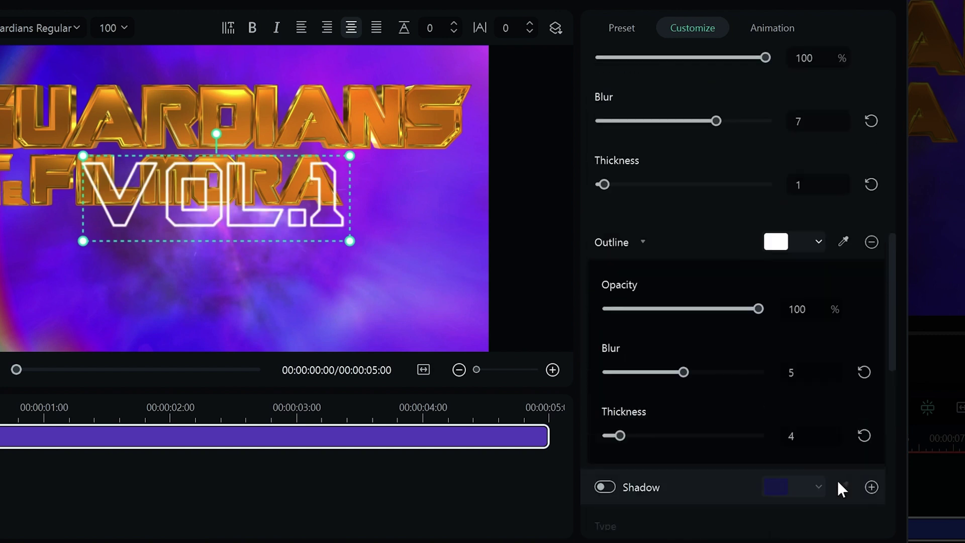
click(773, 247)
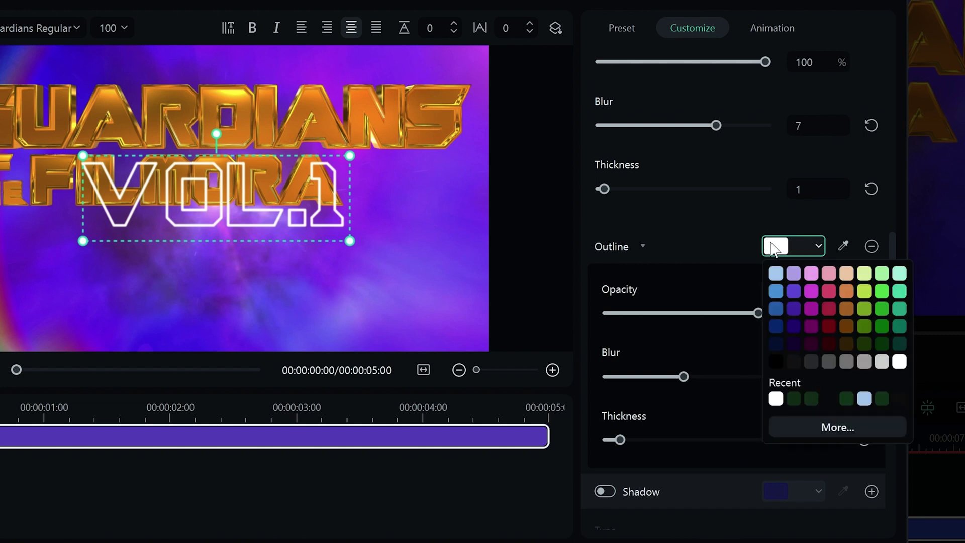
click(794, 291)
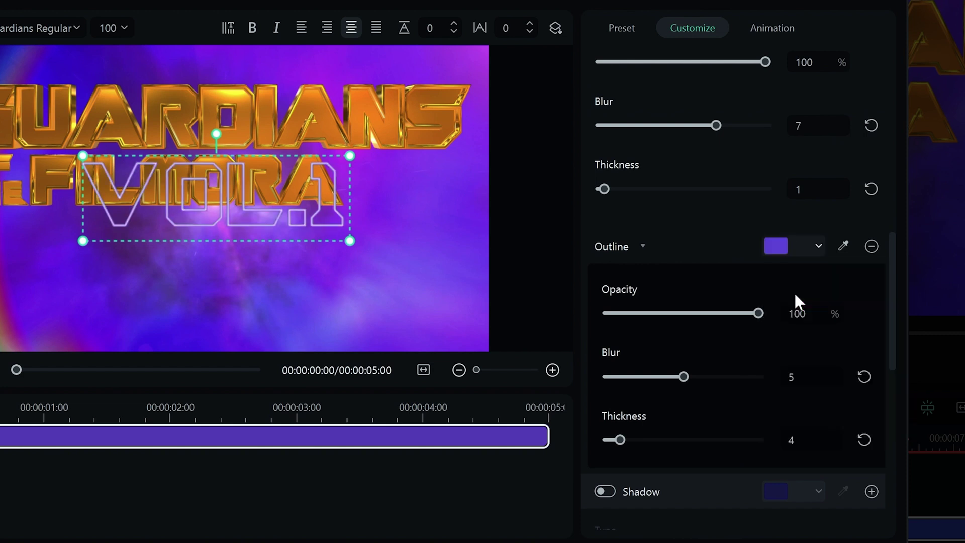
double_click(797, 313)
text(45)
key(Return)
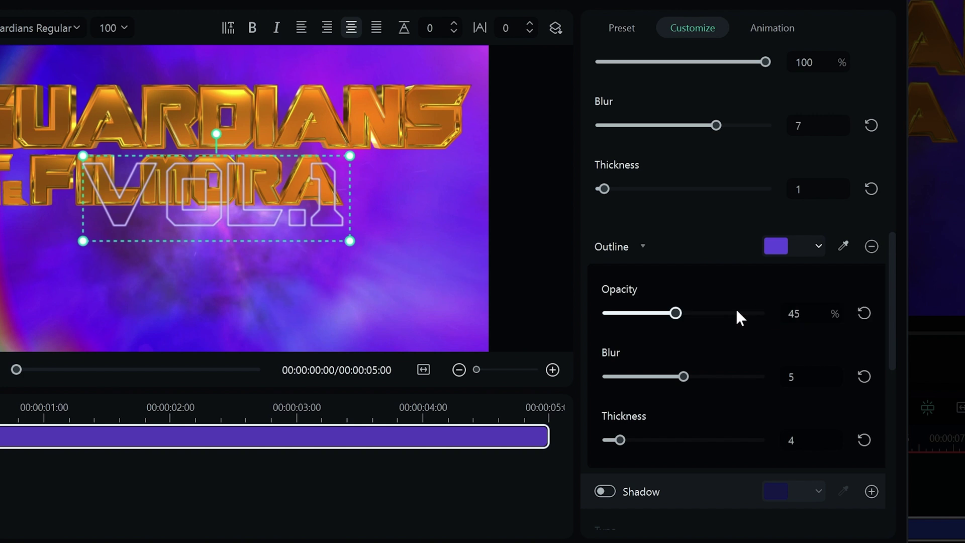
key(Tab)
text(10)
key(Tab)
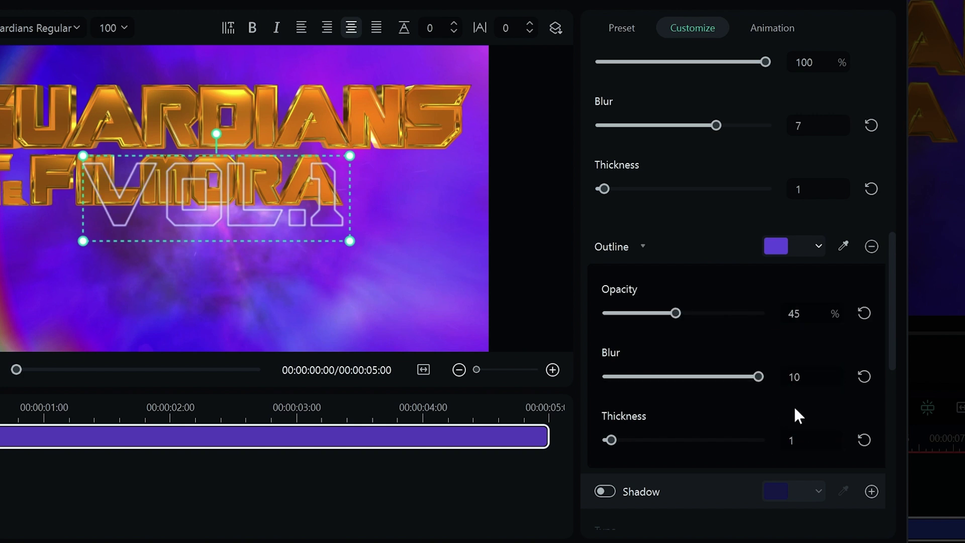
Step: Add a third outline layer to Vol.1 and bring up its colour choices
scroll(793, 405, up, 4)
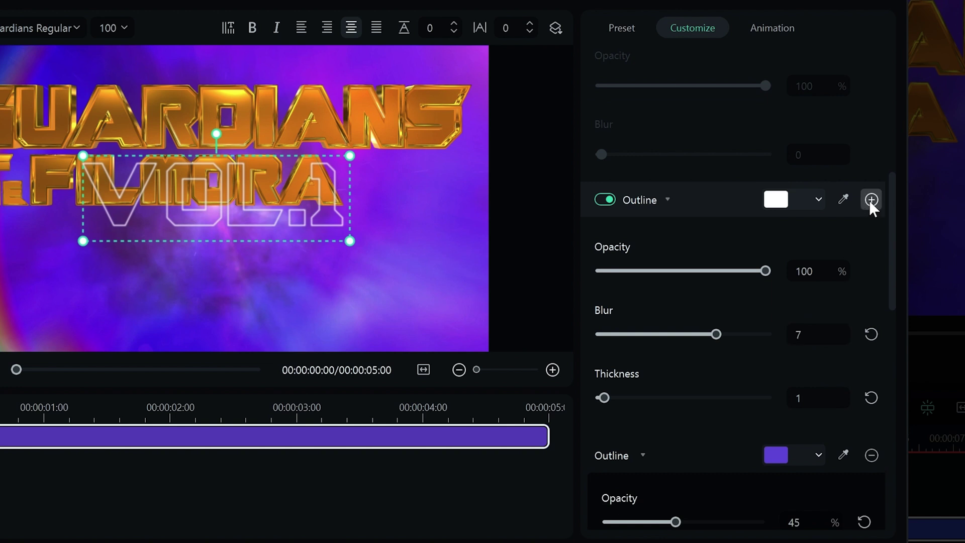
click(871, 200)
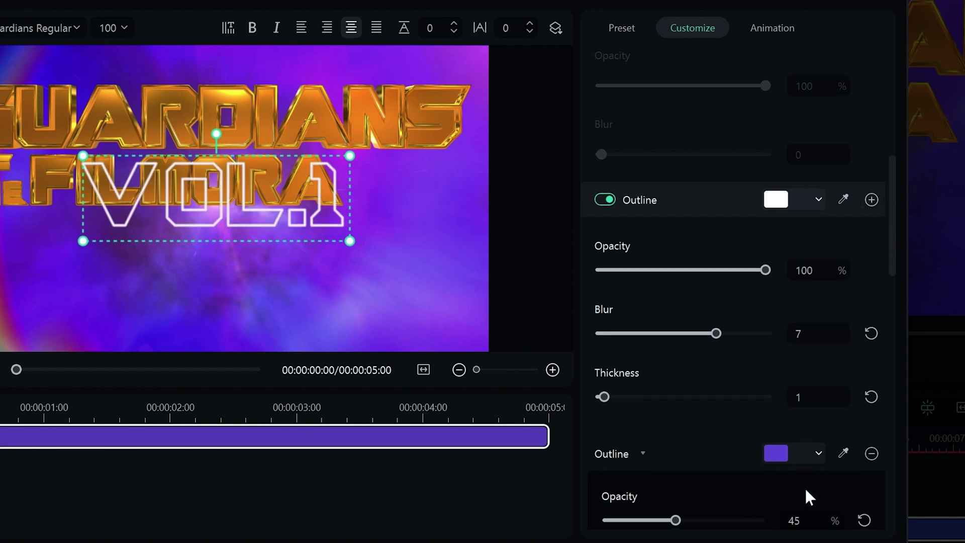
scroll(804, 486, down, 9)
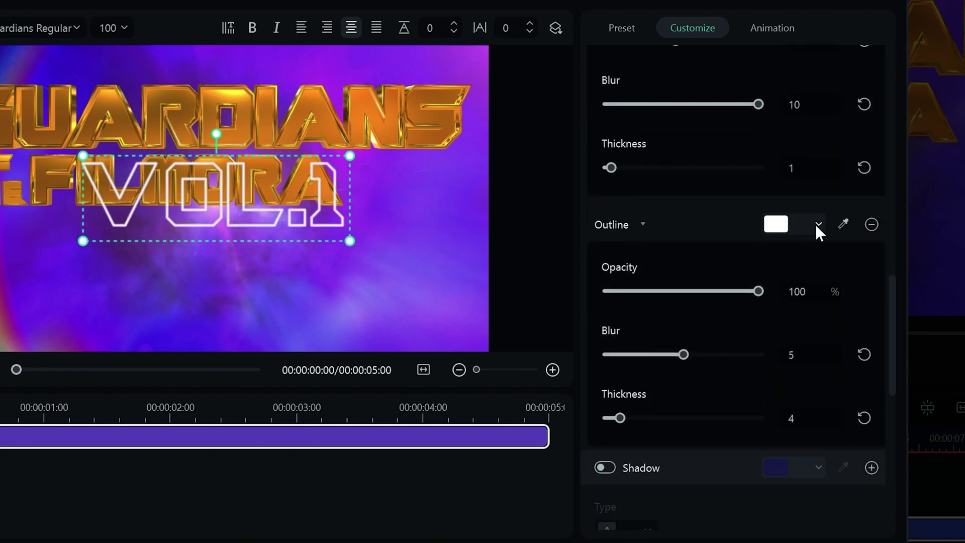
click(815, 224)
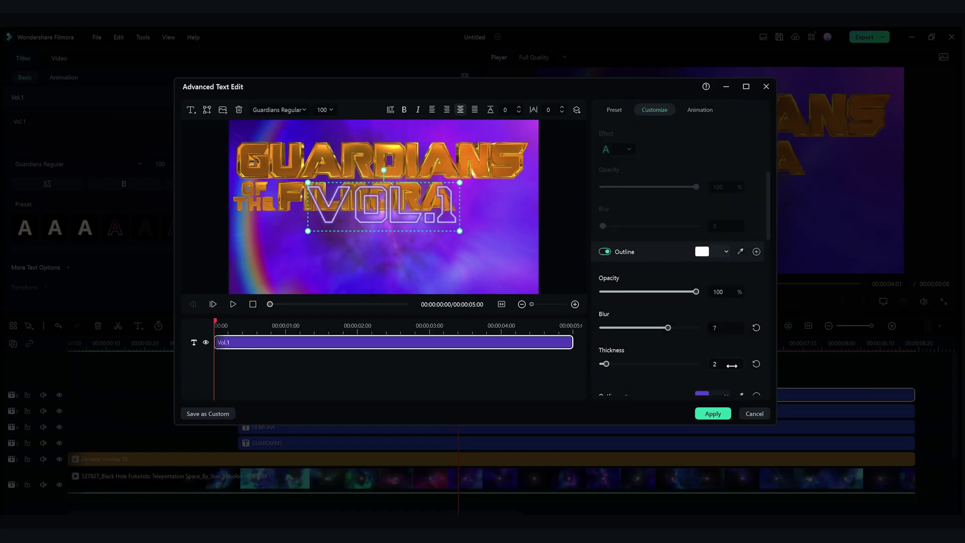
Step: Apply the text styling and position Vol.1 at -213.17, -178.03, below FILMORA
click(713, 413)
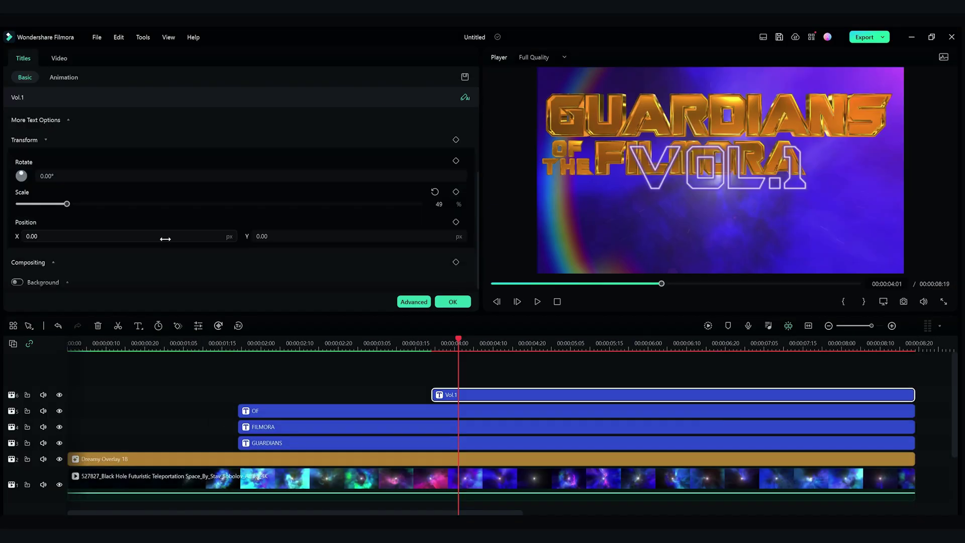
text(-21)
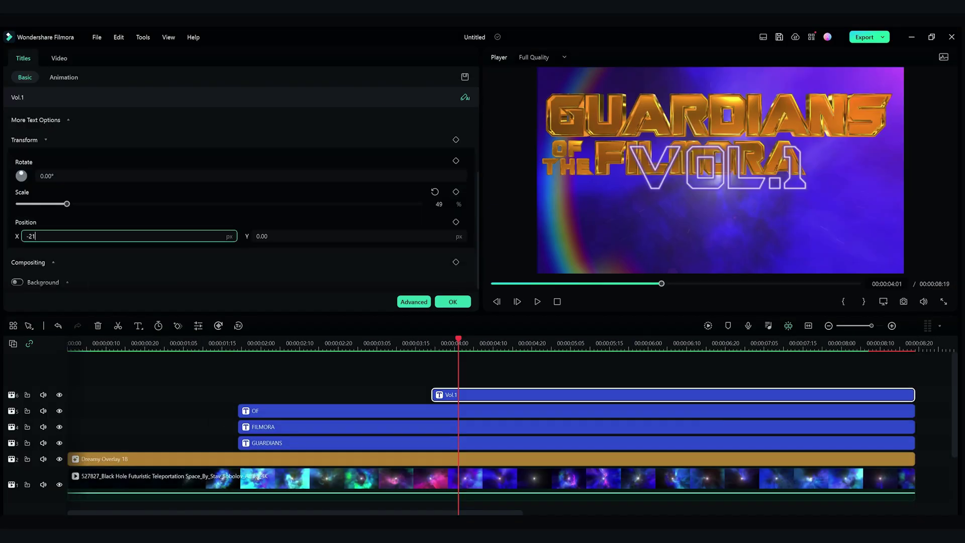
text(3.17)
click(284, 236)
text(-178.03)
key(Return)
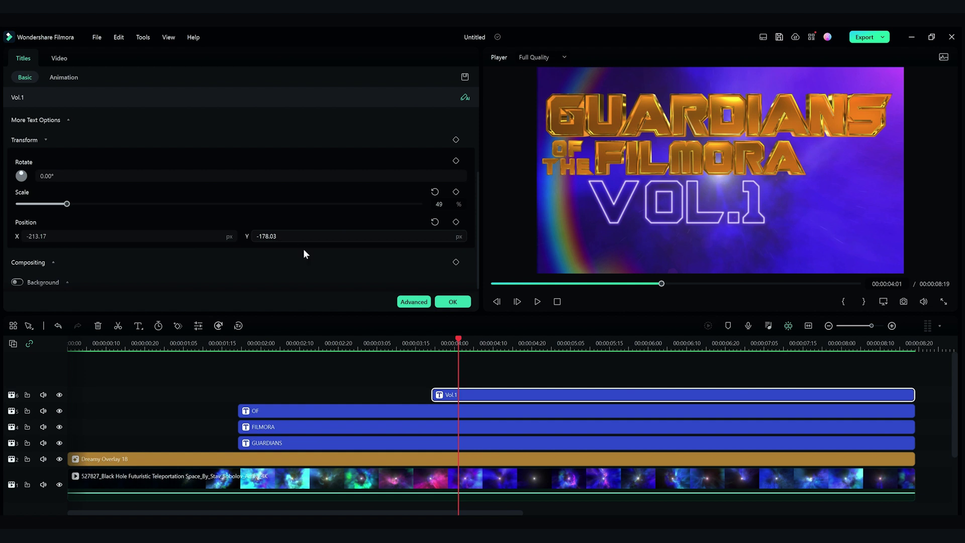
Step: Scrub the preview back to just before VOL.1 appears, around 3 seconds 19
drag(457, 336, 432, 342)
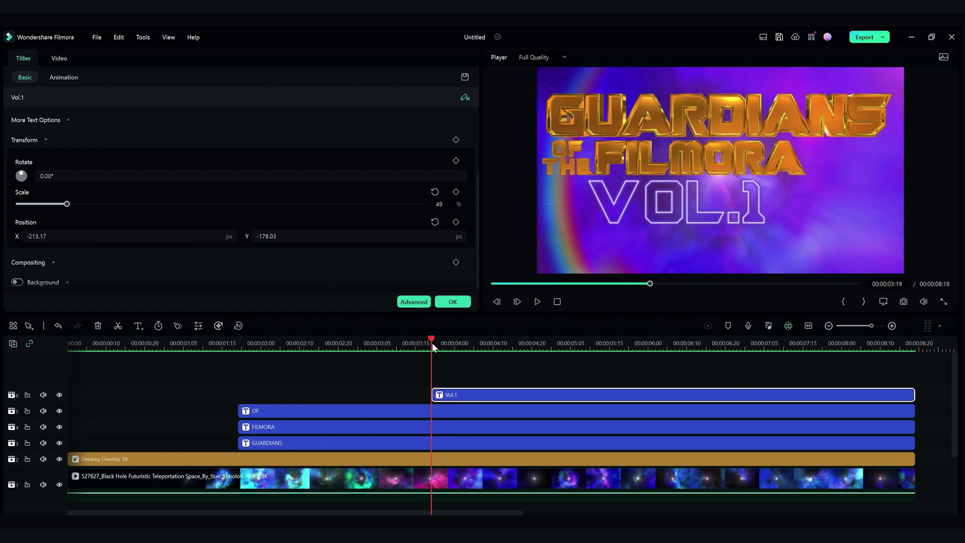
click(434, 342)
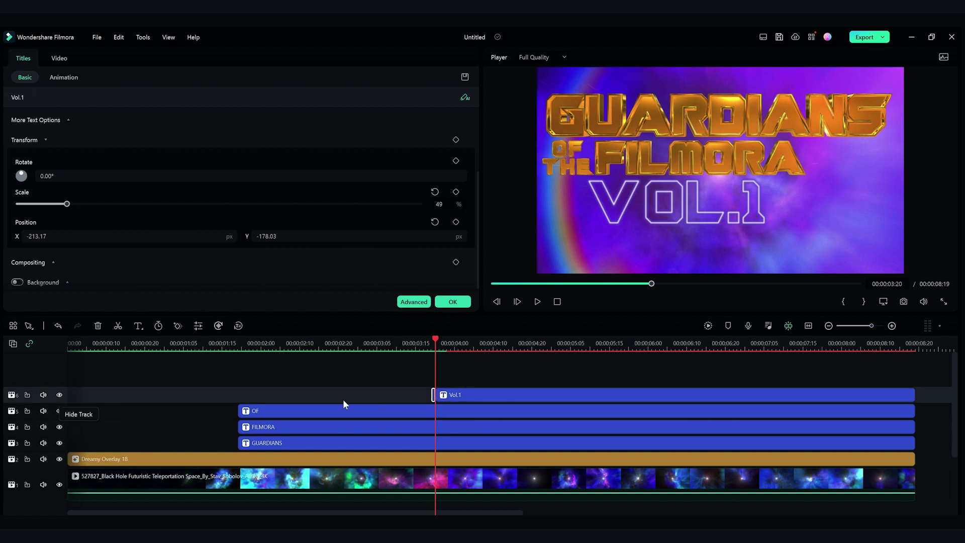
key(Left)
key(Left)
key(Left)
key(Left)
key(Left)
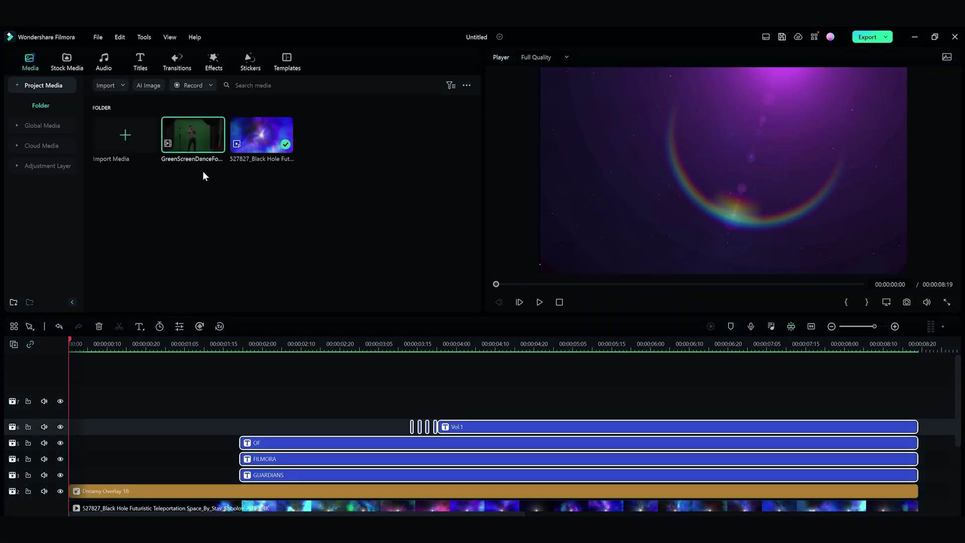
Step: Place GreenScreenDanceFootage on track 7, starting at 00:00:00:00
drag(193, 135, 93, 400)
click(460, 341)
drag(459, 340, 912, 371)
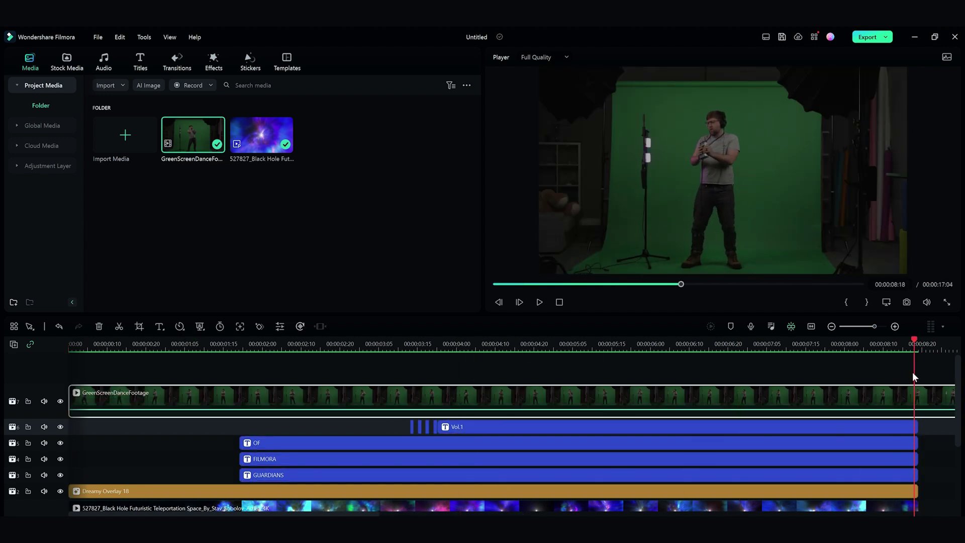
drag(201, 399, 301, 393)
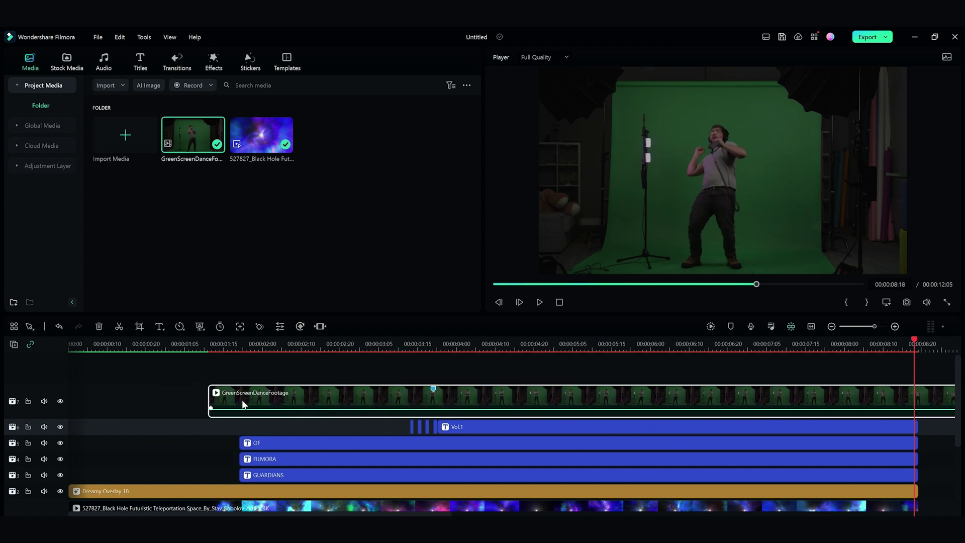
drag(242, 403, 40, 392)
Step: Scrub the preview to 4 seconds 1 frame and bring up the dance clip's Chroma Key settings
click(432, 349)
drag(432, 350, 459, 355)
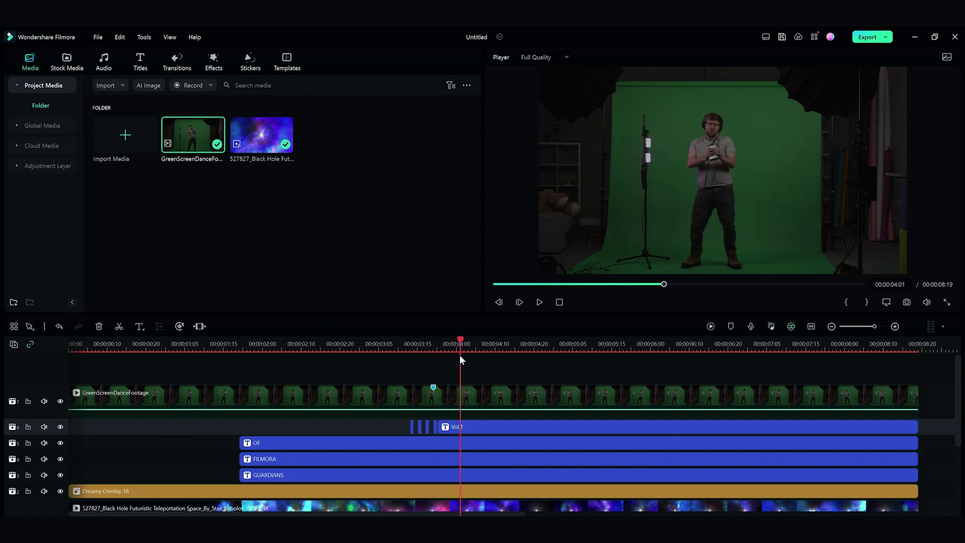
click(469, 400)
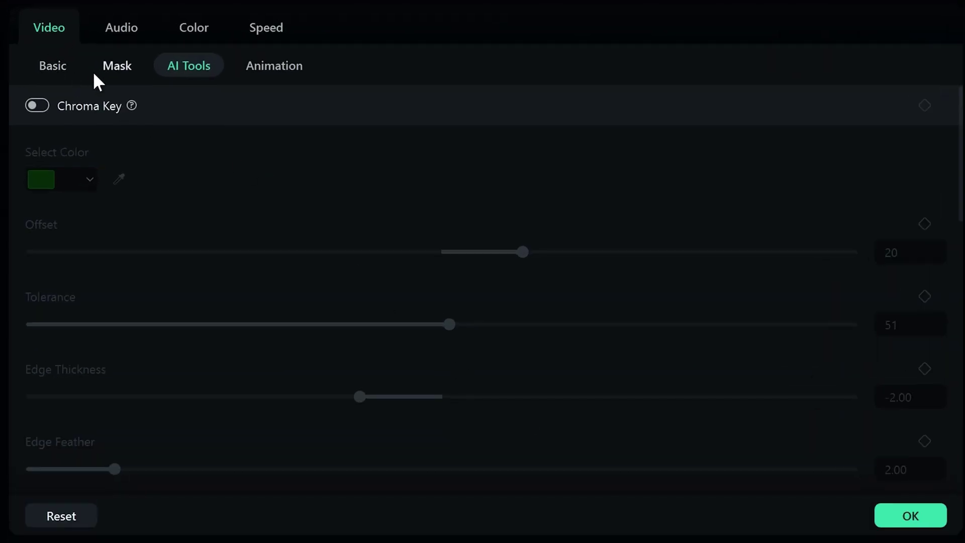
Step: Apply a Rectangle mask to the dance footage, sized to frame the dancer
click(119, 69)
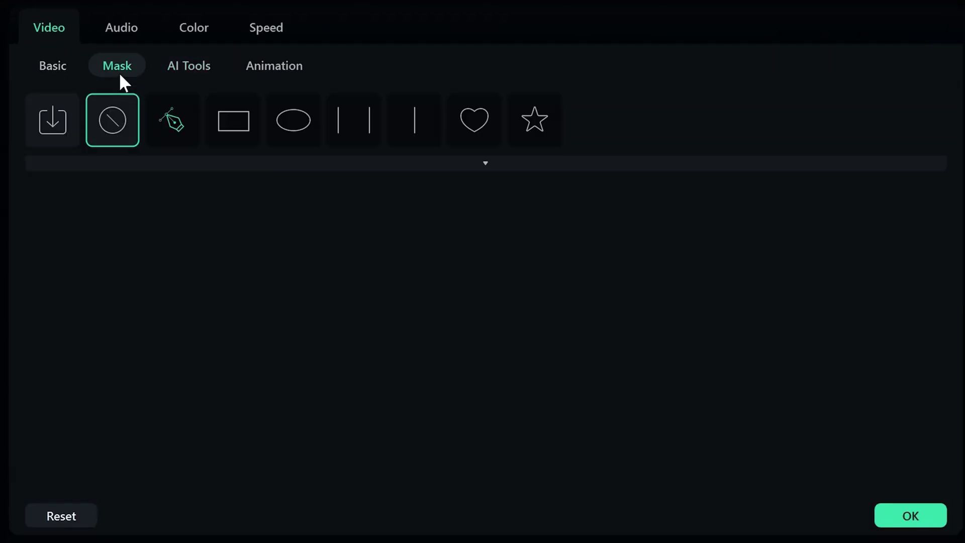
click(219, 108)
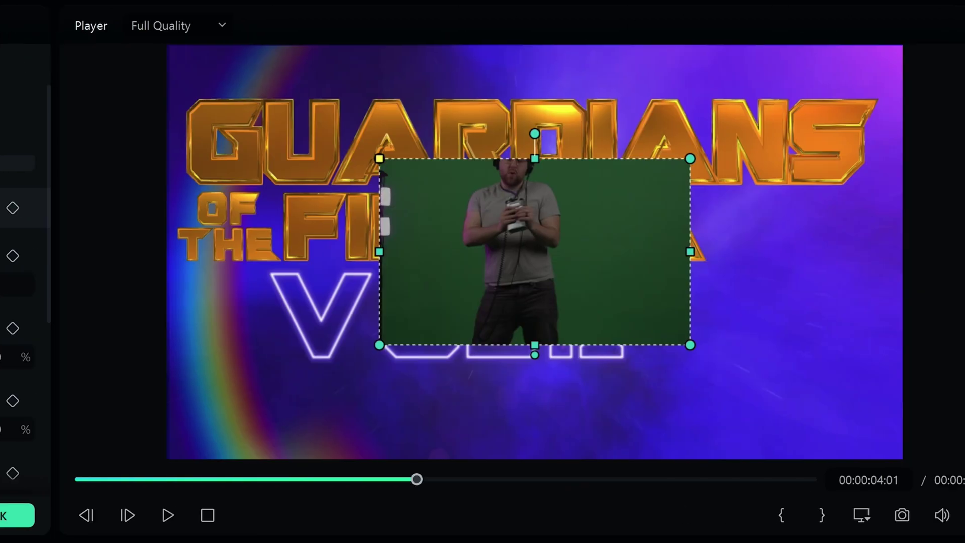
drag(375, 251, 428, 274)
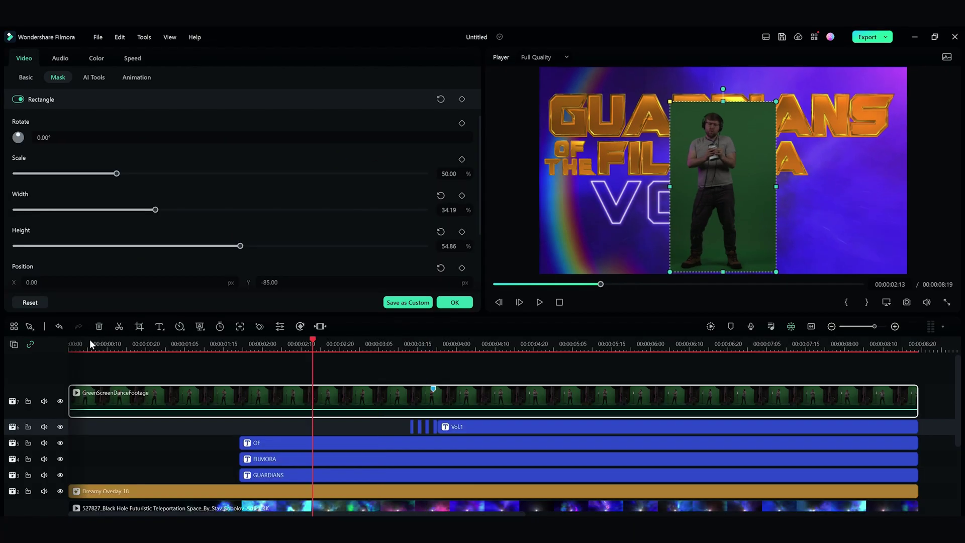
drag(90, 344, 518, 426)
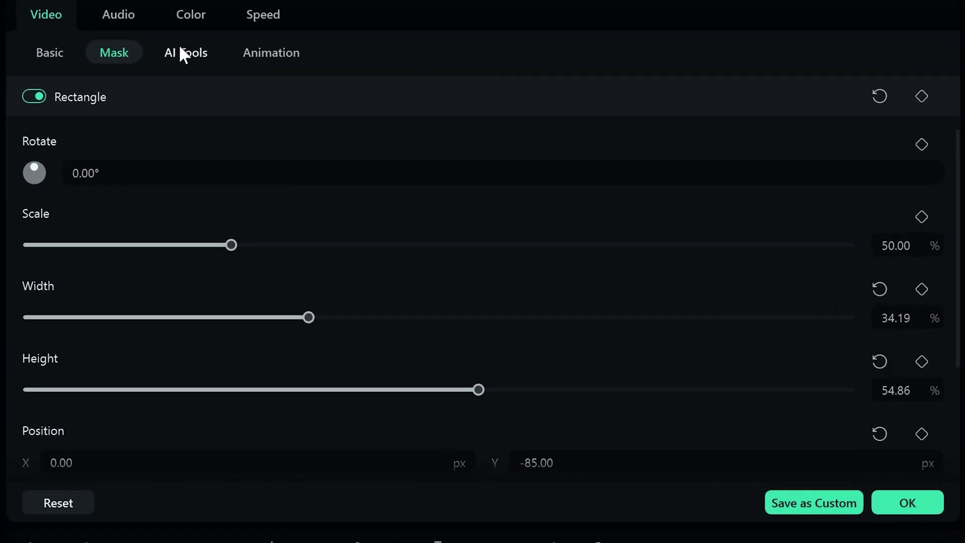
Step: Key out the green screen with Chroma Key, using offset 46, tolerance 49 and refined edge thickness
click(91, 74)
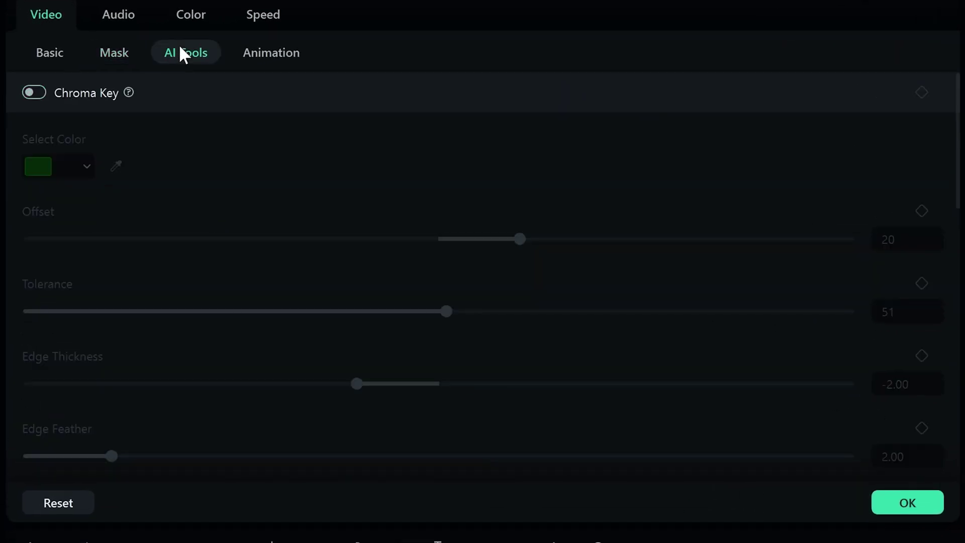
click(28, 92)
click(116, 166)
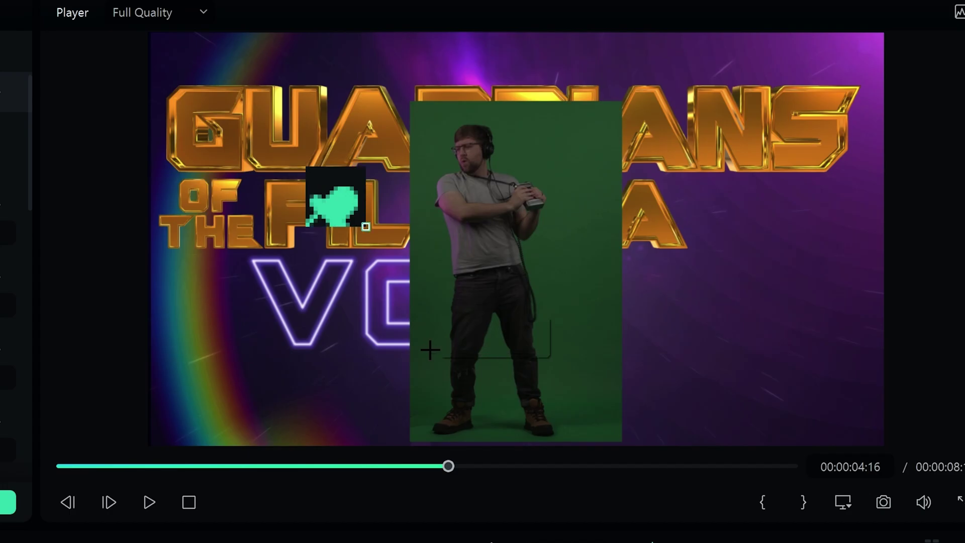
click(430, 349)
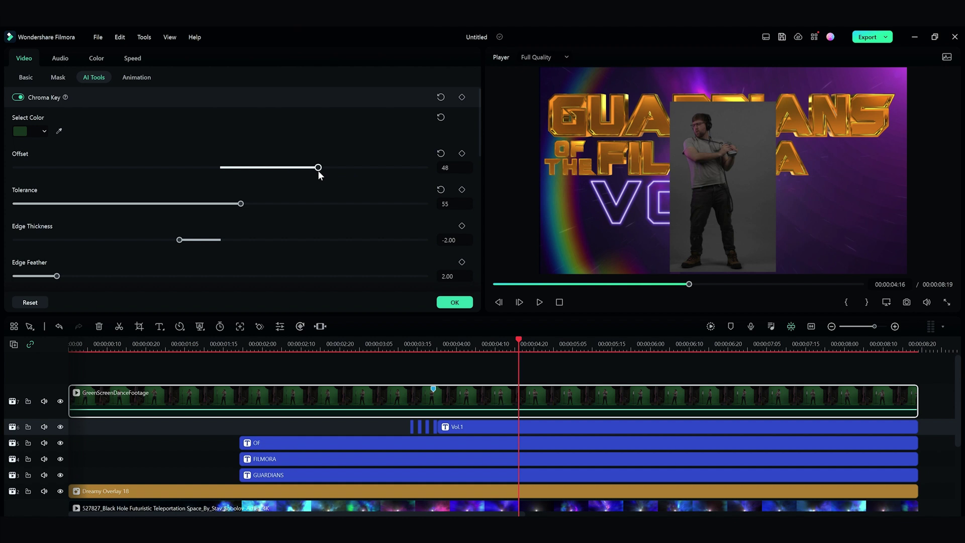
drag(239, 204, 217, 206)
drag(180, 240, 200, 240)
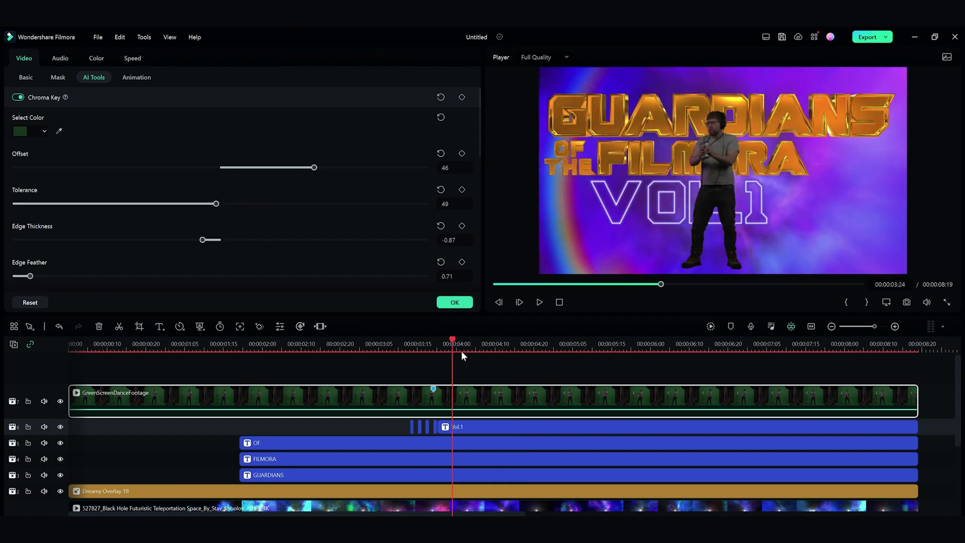
click(100, 58)
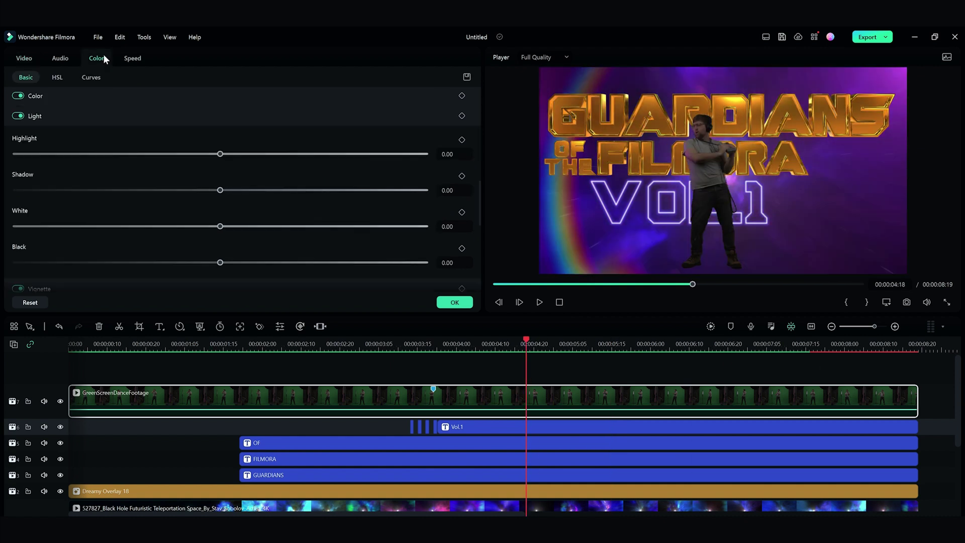
Step: Adjust Light, Exposure, Brightness, Contrast, Vibrance and Saturation to brighten the dancer's colours
mouse_move(220, 154)
mouse_down()
mouse_move(262, 154)
mouse_move(219, 157)
mouse_up()
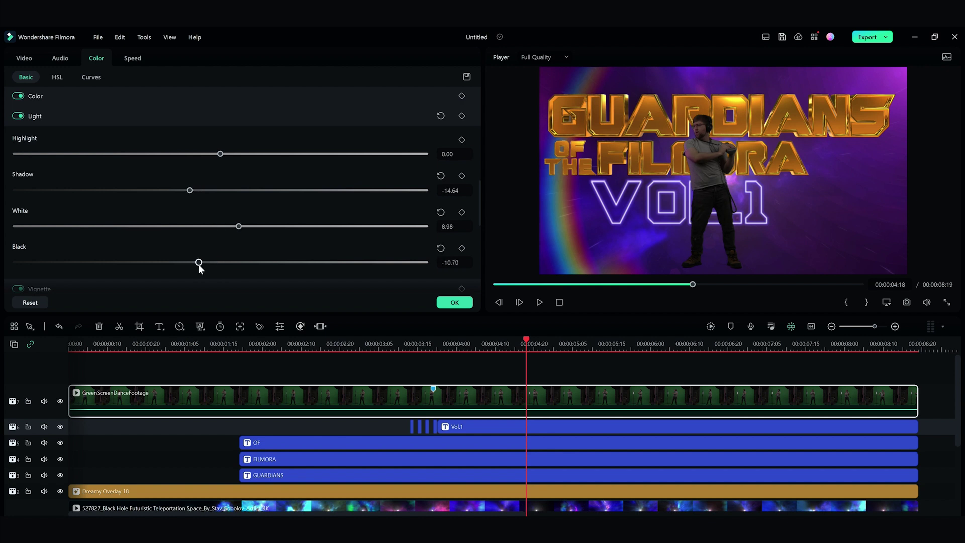
scroll(200, 269, up, 5)
drag(221, 190, 258, 190)
drag(220, 226, 258, 230)
scroll(268, 263, down, 2)
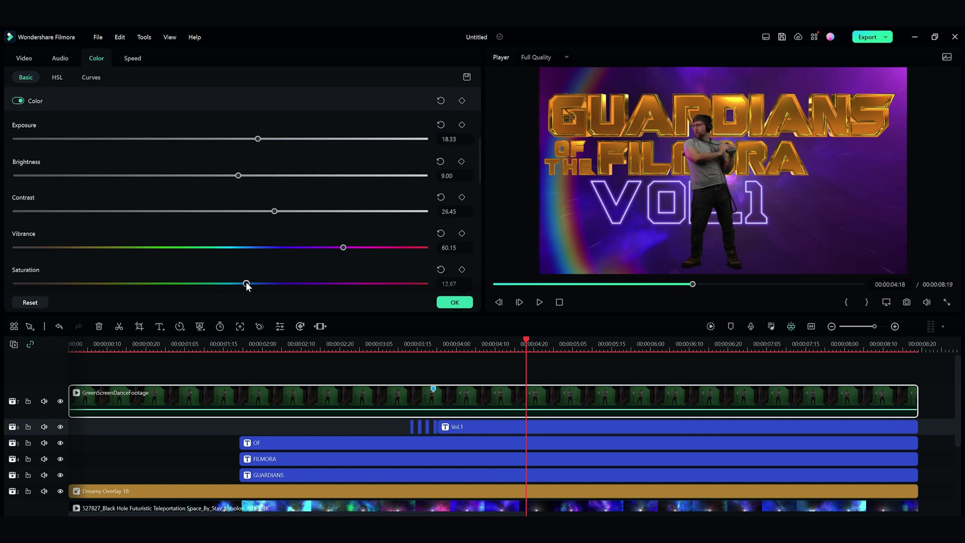
drag(247, 282, 242, 282)
click(454, 302)
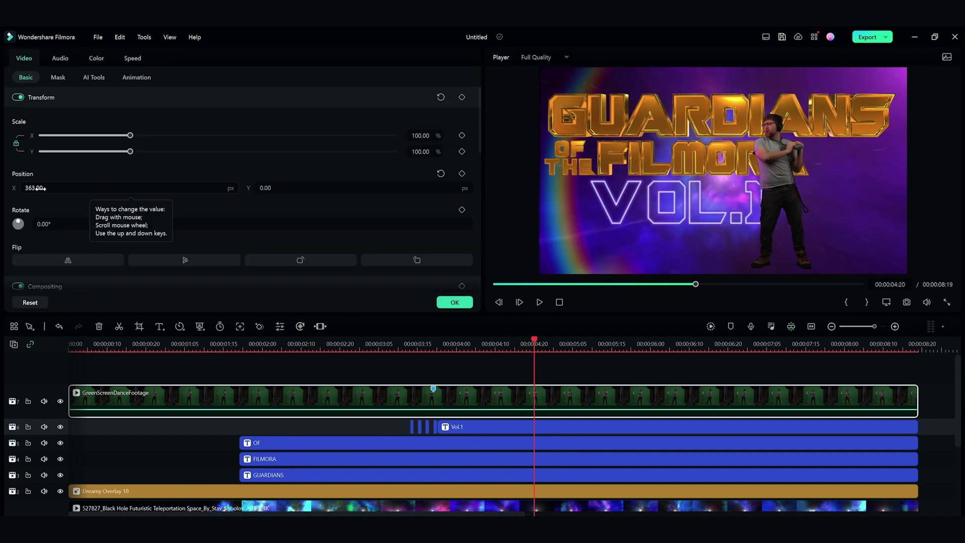
Step: Scale the dancer to 90.16% and place him at X 612, Y 156
drag(76, 188, 140, 190)
drag(437, 136, 420, 140)
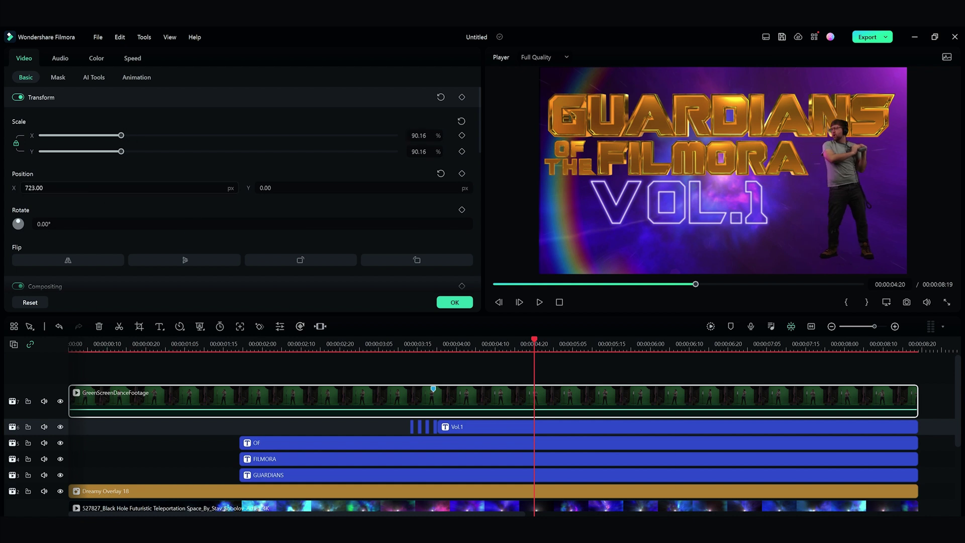
drag(266, 189, 302, 187)
drag(146, 190, 132, 191)
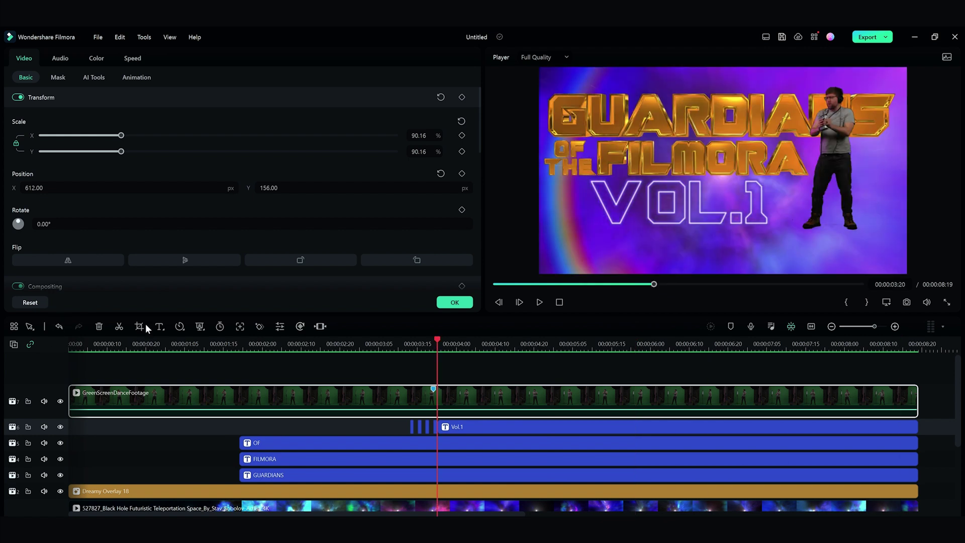
Step: Add the 'water reflection' effect on a top track, extended to the project's end
click(452, 304)
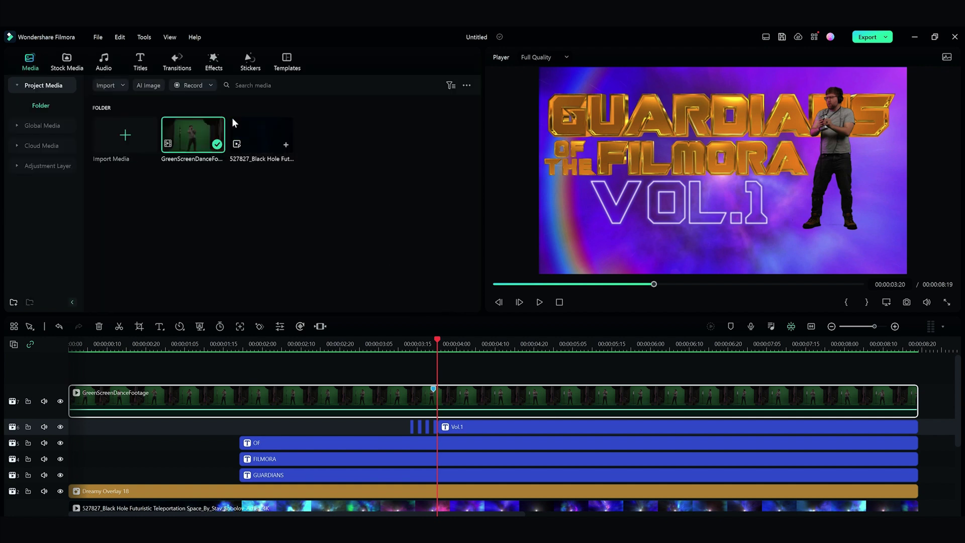
click(218, 66)
click(201, 85)
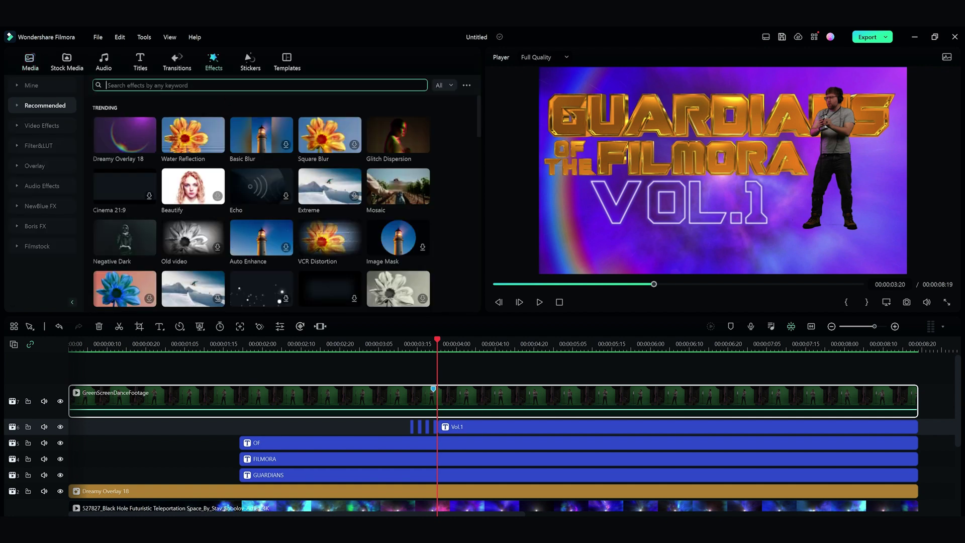
text(water reflection)
key(Return)
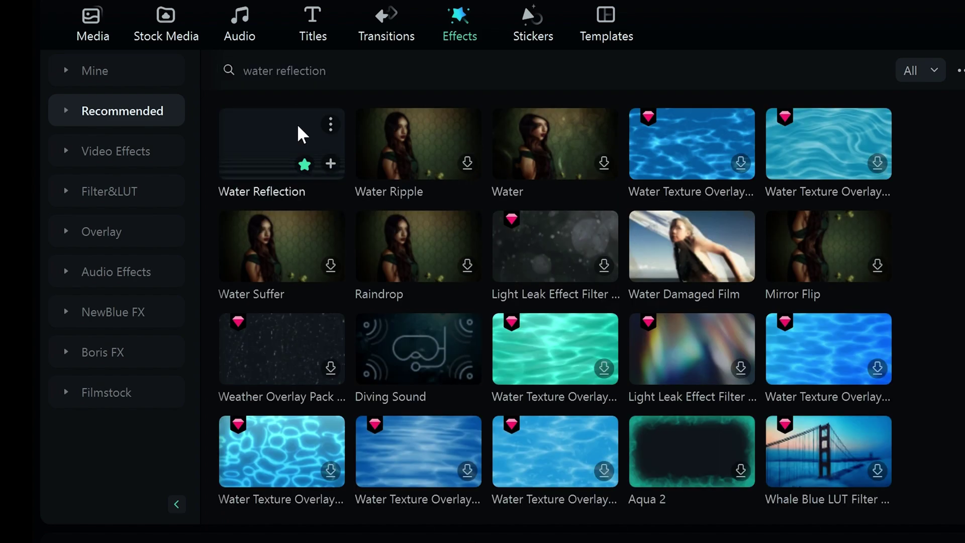
drag(297, 134, 405, 395)
drag(549, 395, 886, 395)
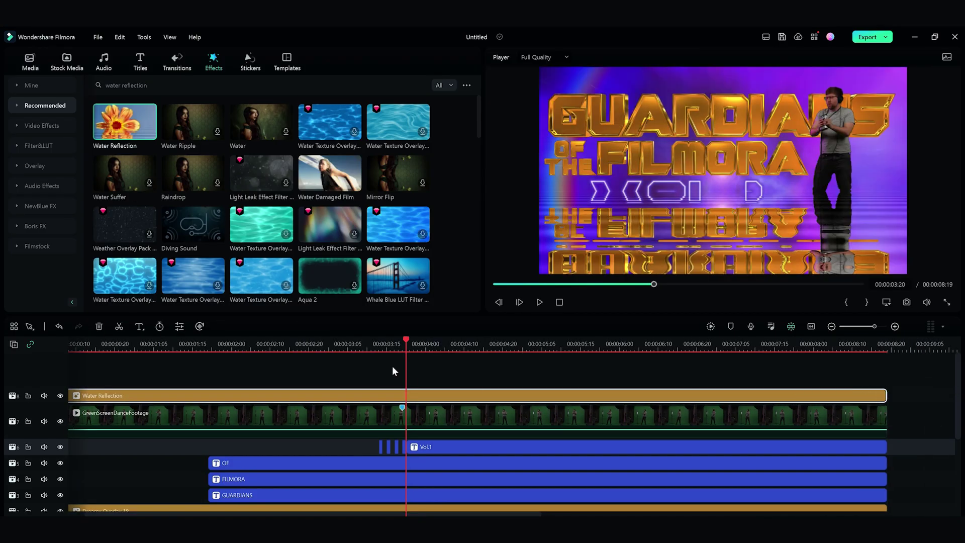
Step: Set Water Reflection height 0.47, ripple size 1.63, density 10.74 and frequency 4.97
double_click(392, 395)
drag(339, 136, 208, 135)
drag(128, 171, 44, 173)
drag(77, 210, 56, 208)
drag(261, 244, 219, 244)
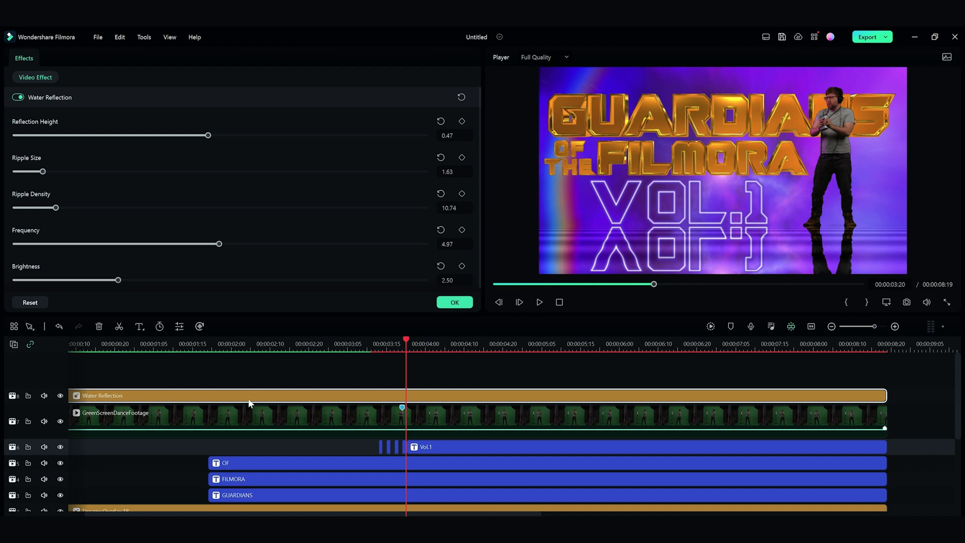
key(space)
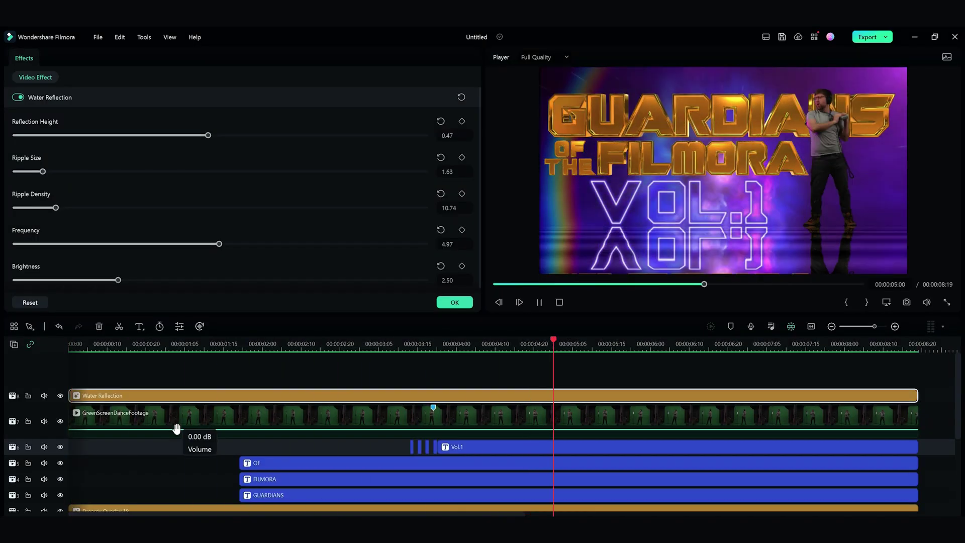
Step: Start the VOL.1 title clip about 7 frames later
key(space)
scroll(209, 479, down, 1)
click(502, 431)
drag(502, 432, 528, 431)
Step: Make the dance footage run from the timeline start and end with the other layers
click(937, 346)
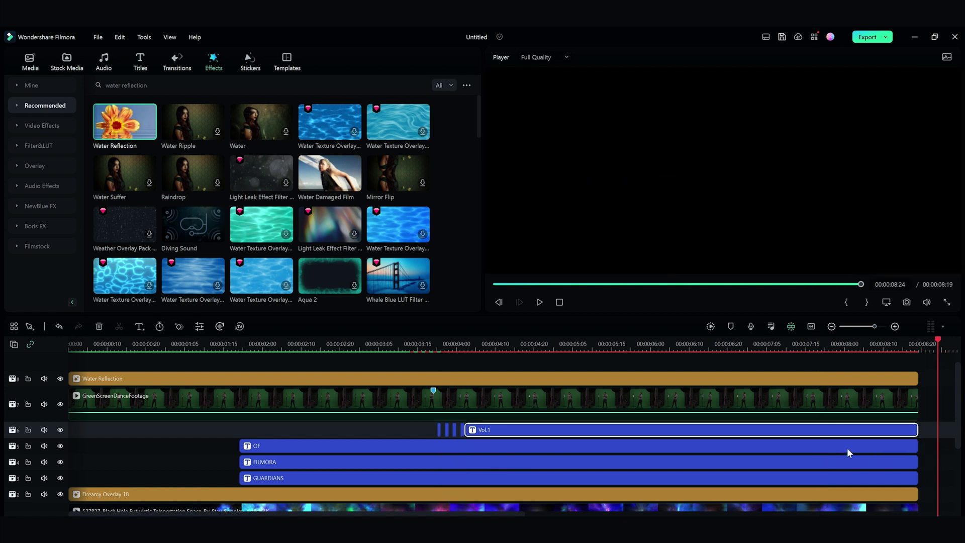
drag(553, 398, 586, 399)
drag(105, 398, 70, 398)
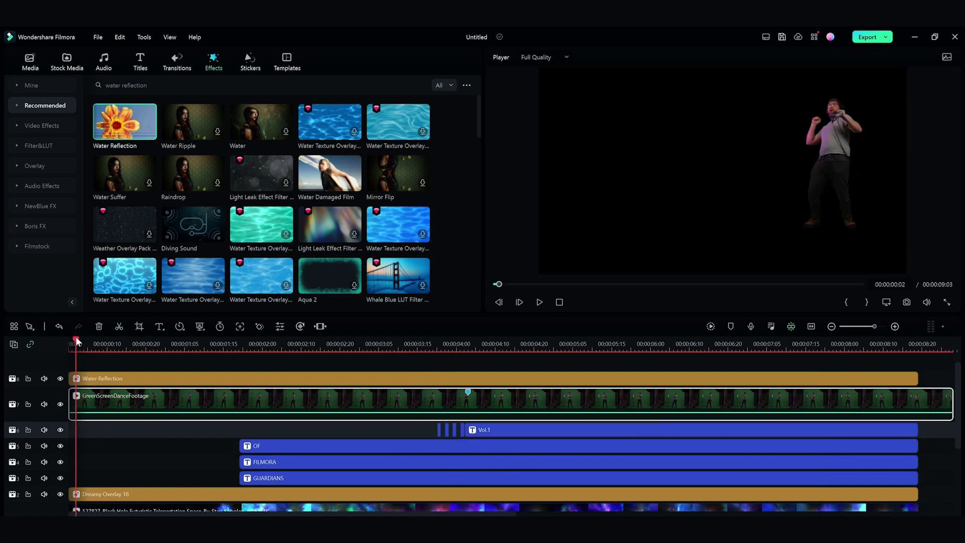
drag(76, 360, 544, 360)
drag(951, 401, 902, 401)
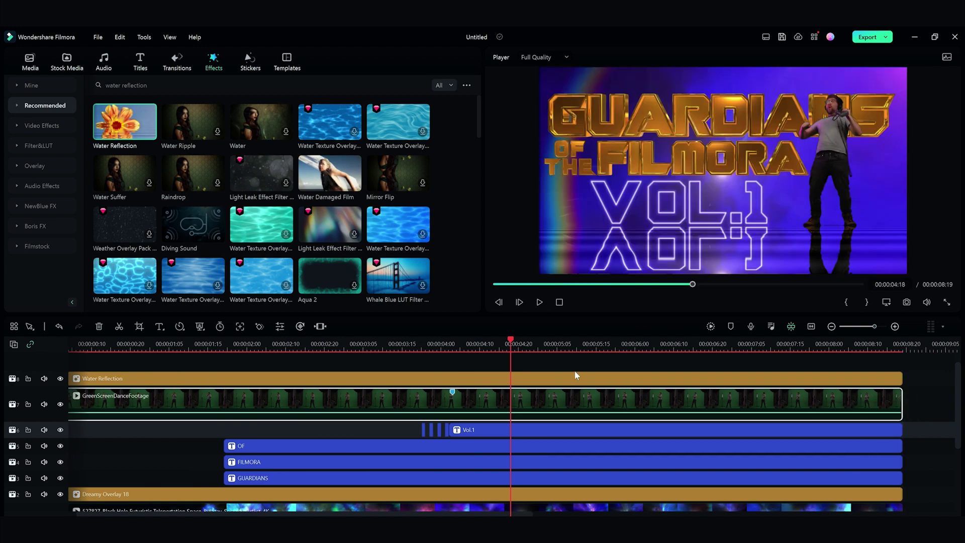